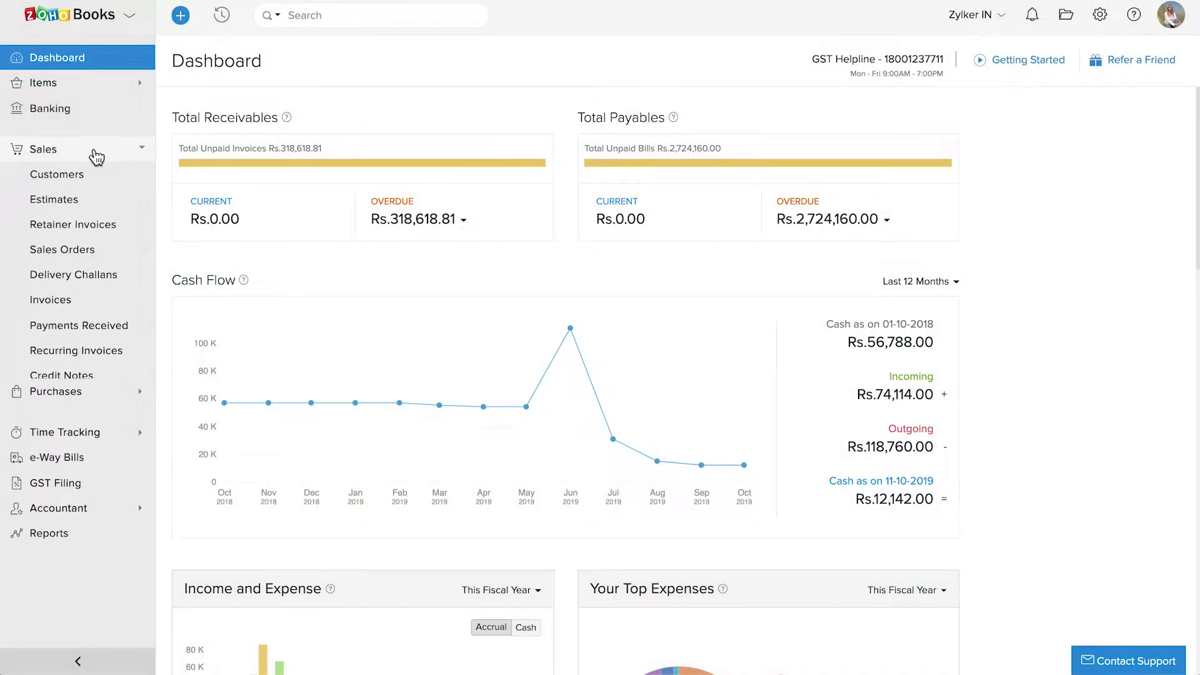
Open the All Customers list under Sales
click(95, 178)
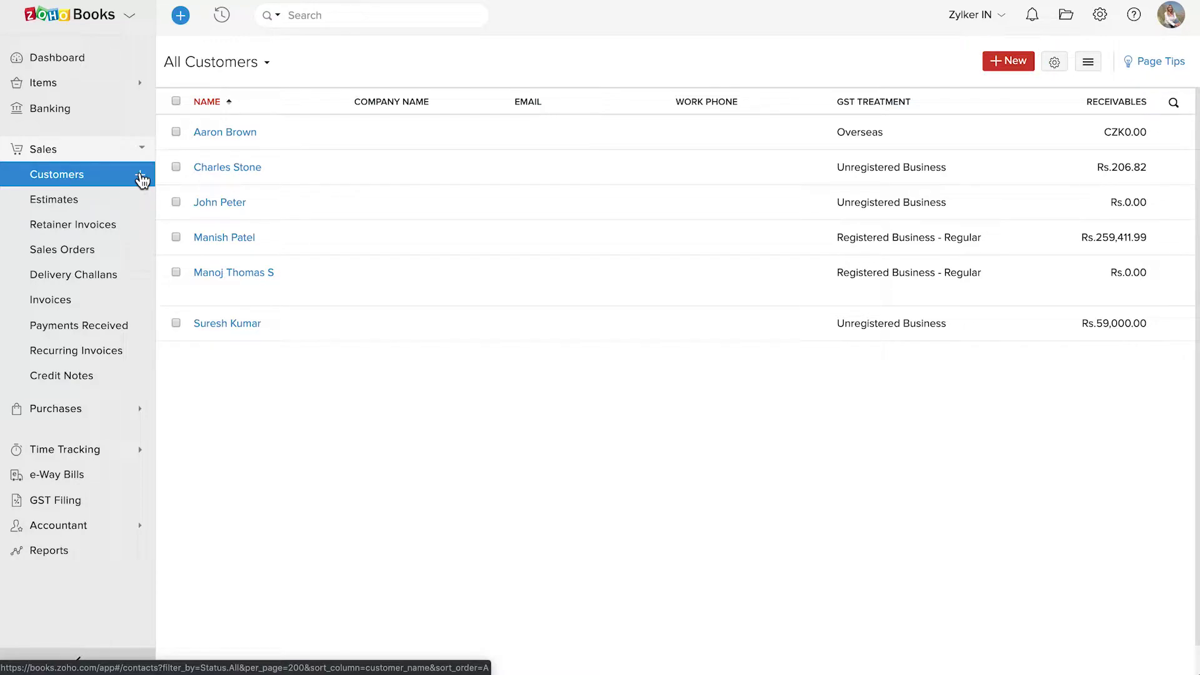
Start a new customer as an Individual with salutation Mr
key(c)
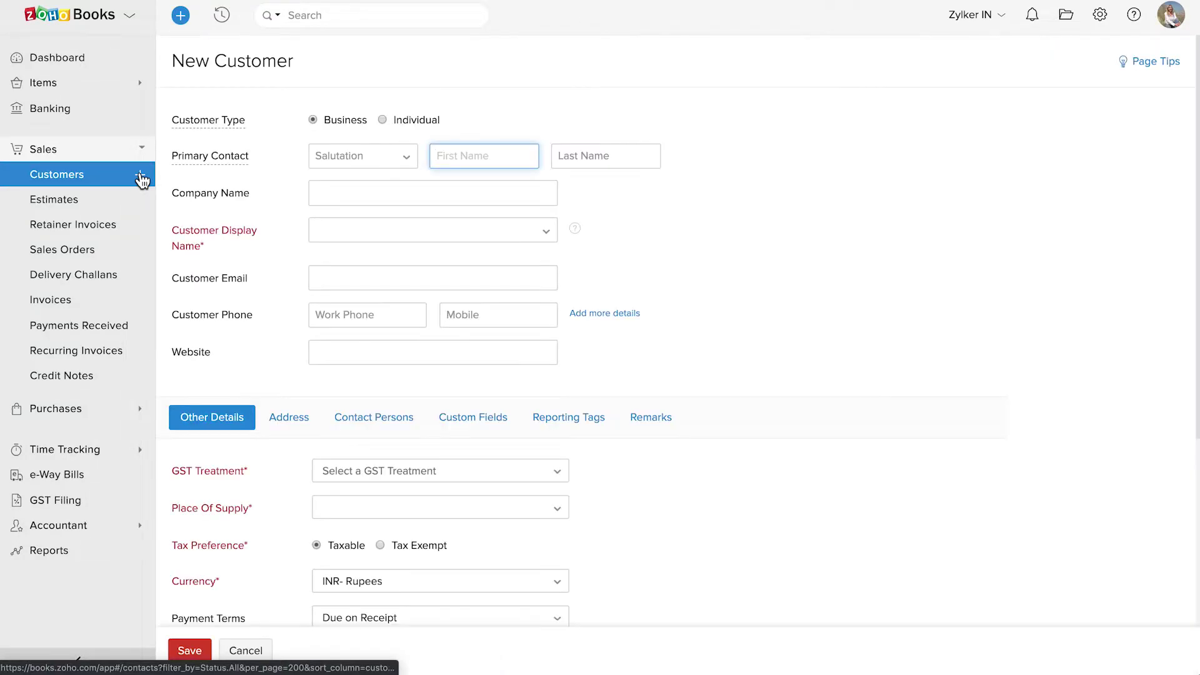
click(313, 120)
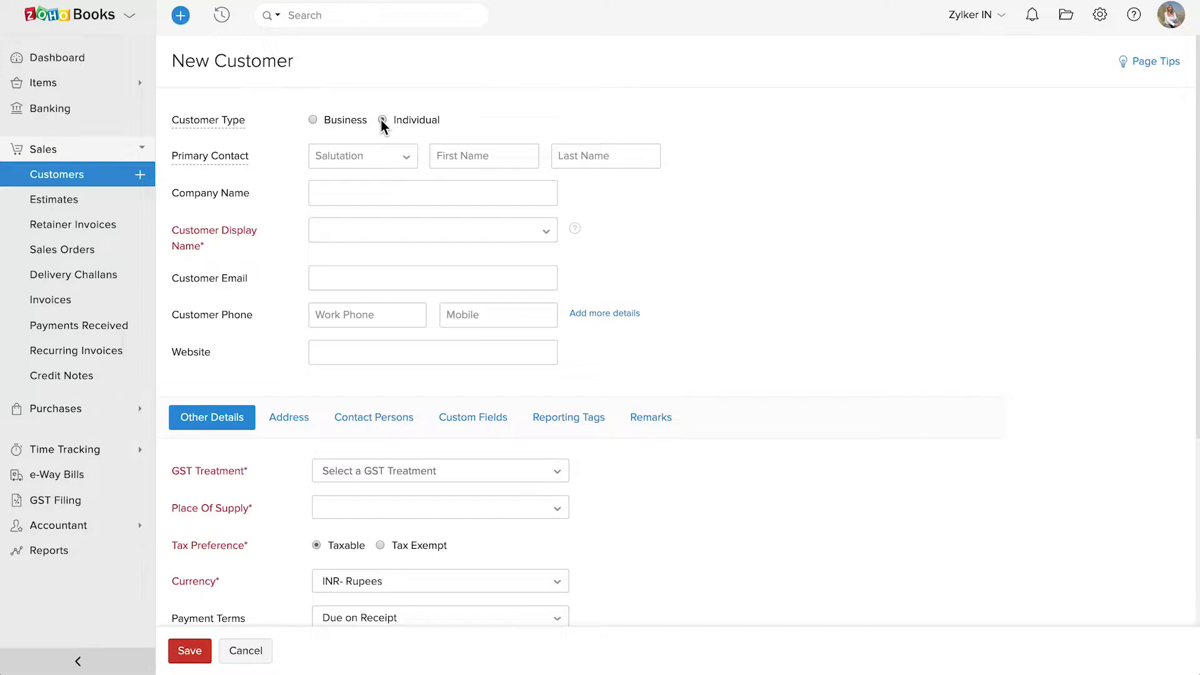
click(381, 120)
click(362, 156)
text(Mr.)
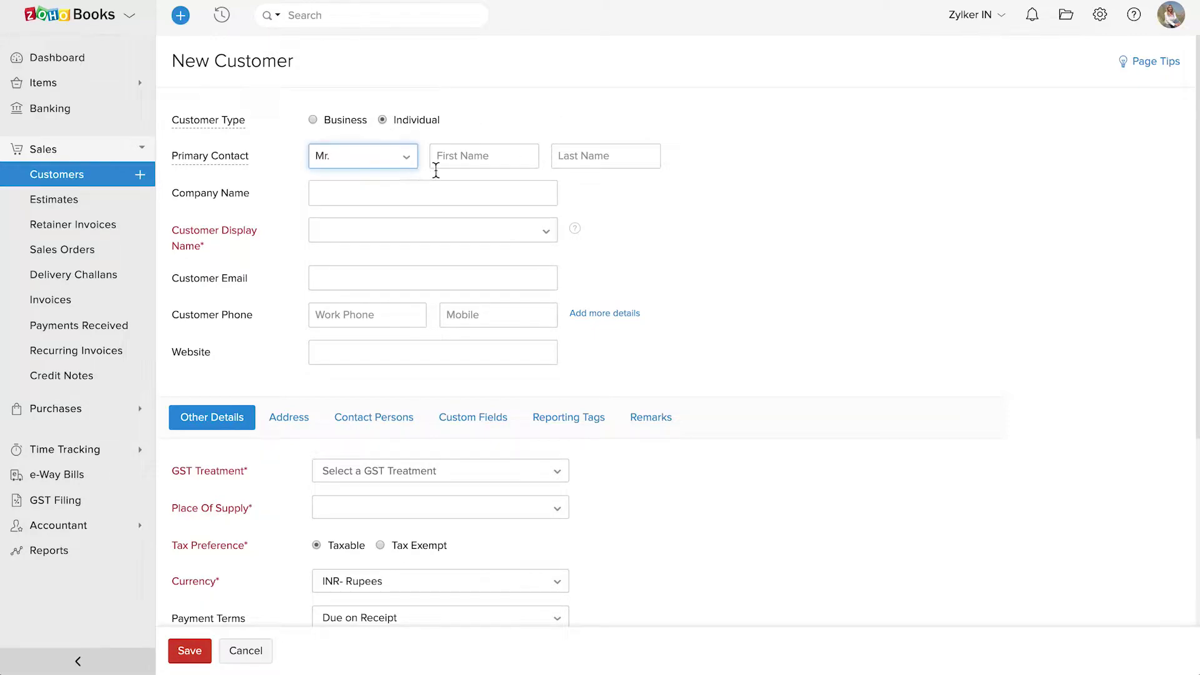
Enter the customer's first and last name, using the full name with salutation as display name
click(446, 162)
key(Tab)
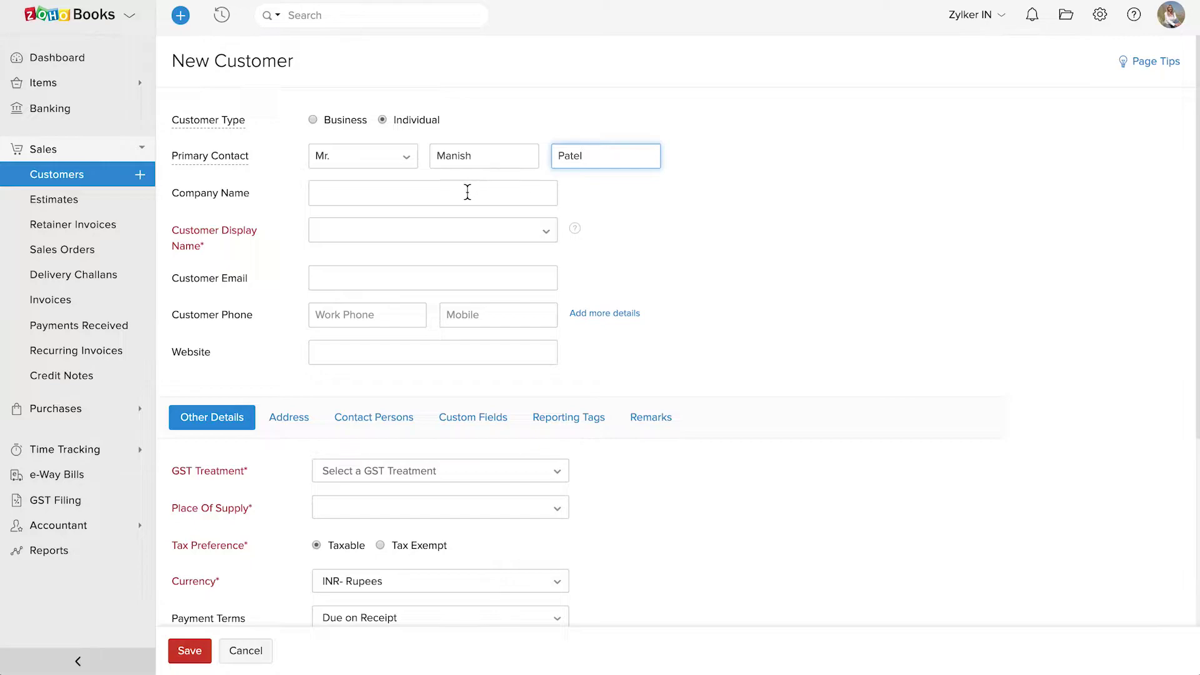
click(468, 192)
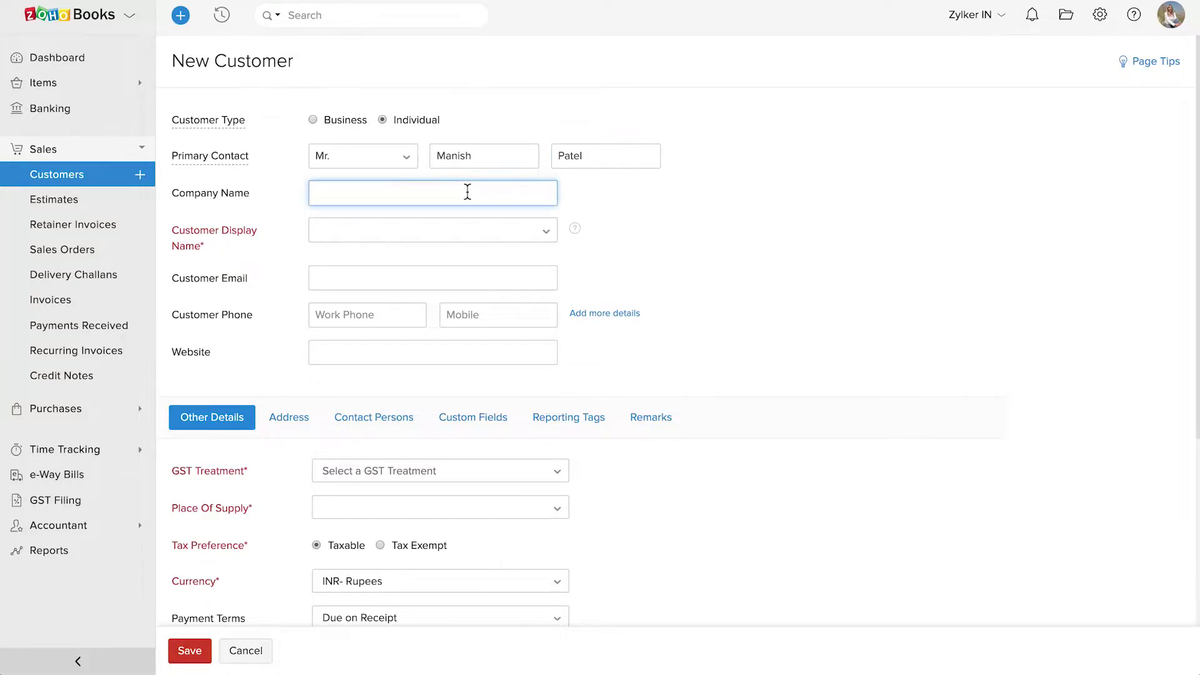
click(415, 229)
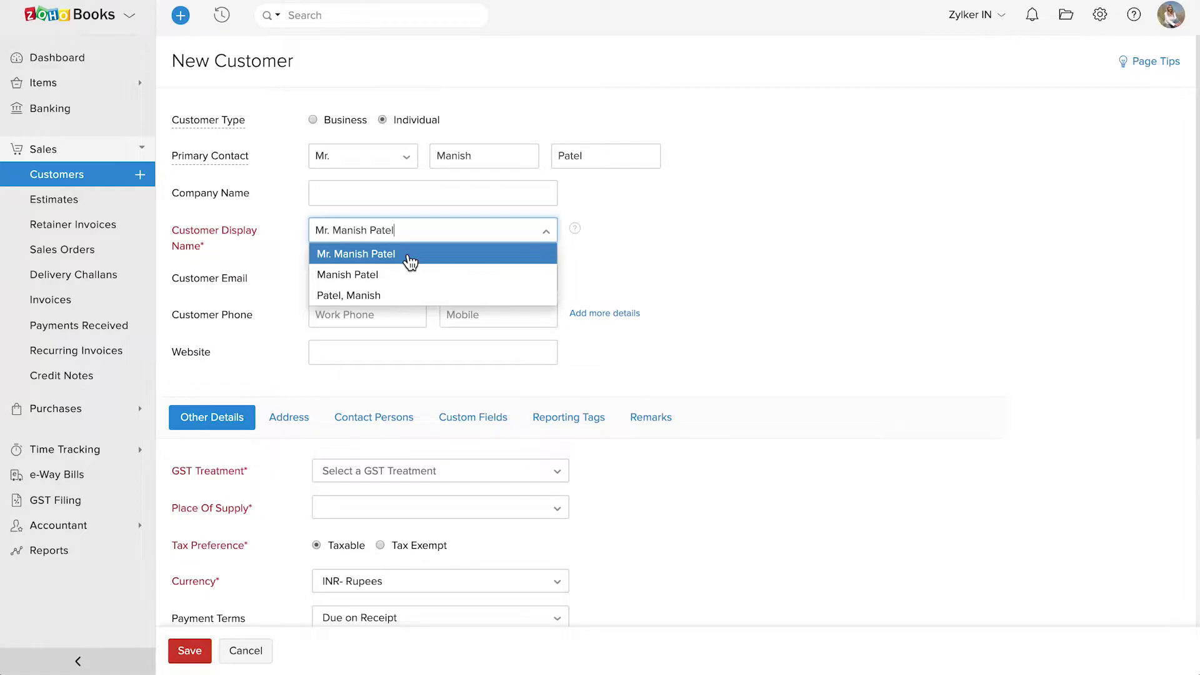
click(409, 261)
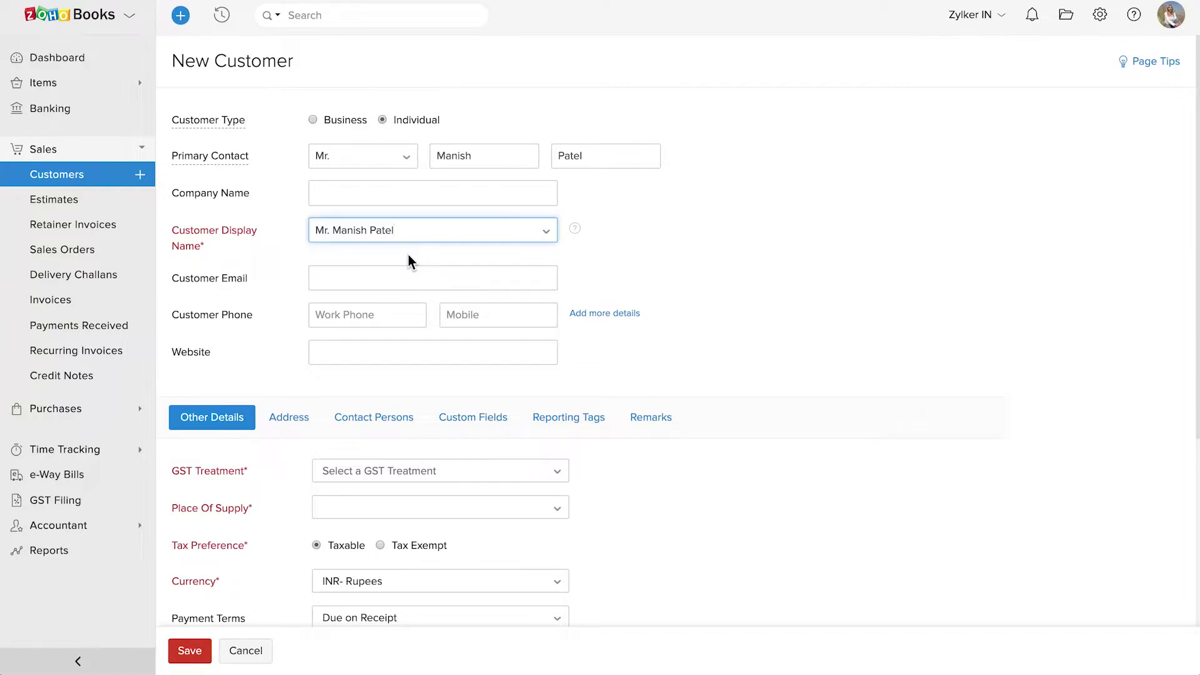
Enter the customer's e-mail address
click(383, 273)
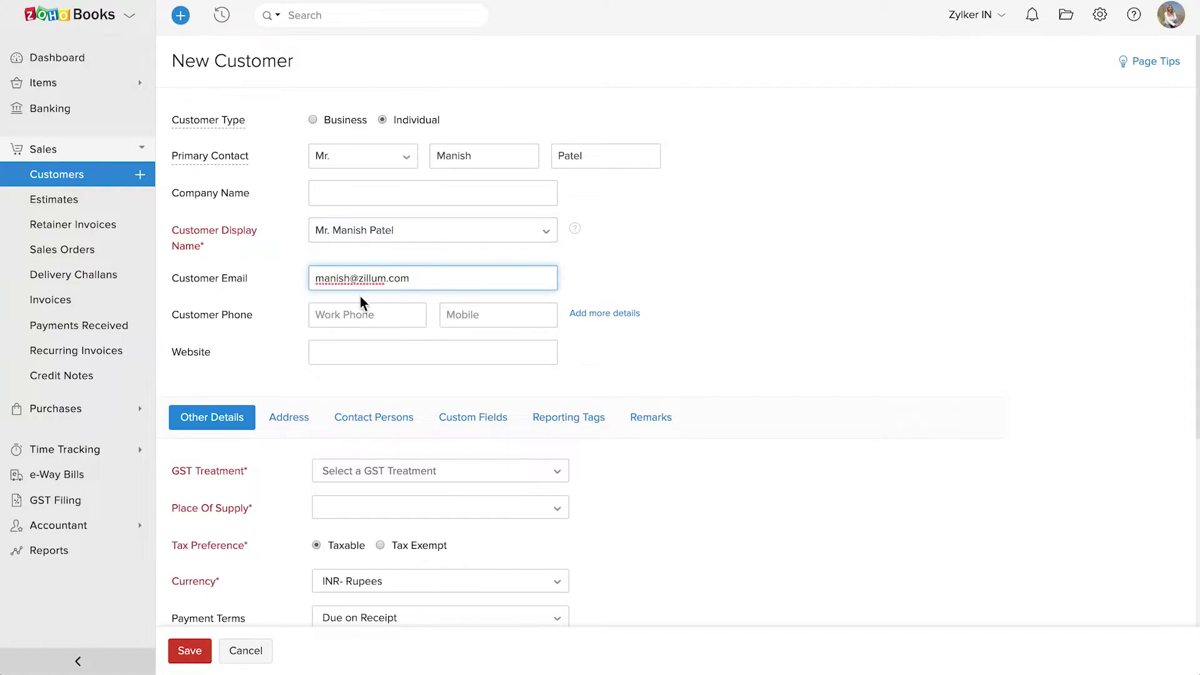
click(352, 309)
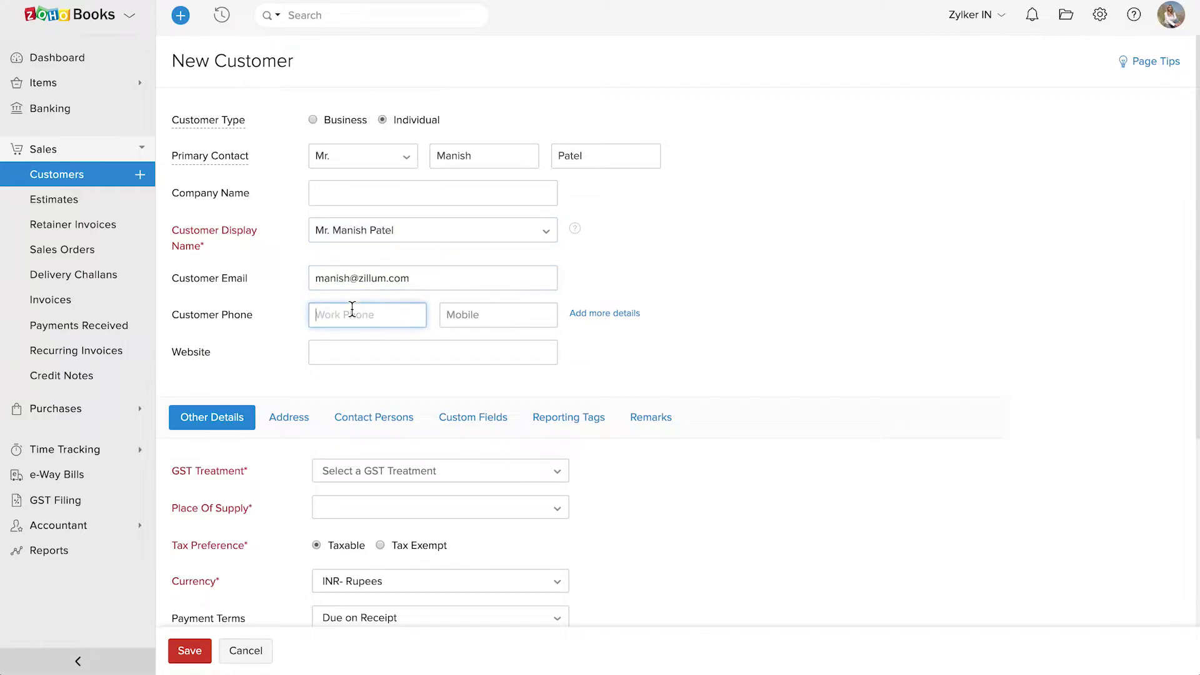
click(344, 351)
Open the GST Treatment dropdown and browse the available treatments
scroll(320, 378, down, 5)
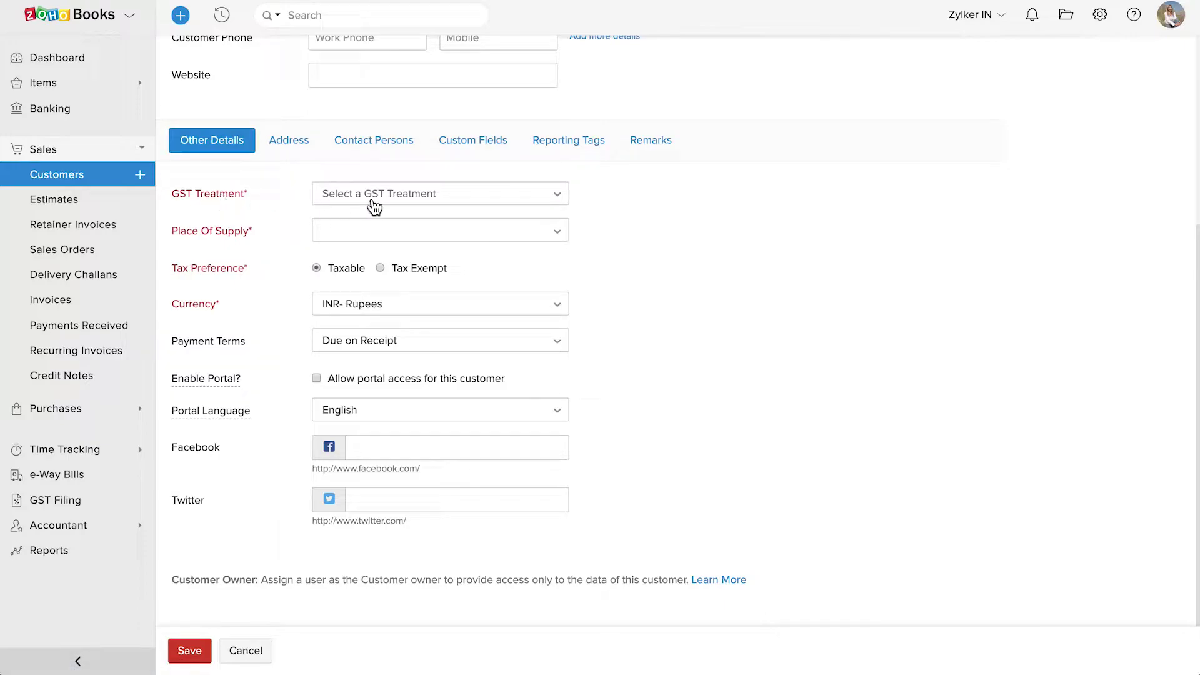
click(430, 197)
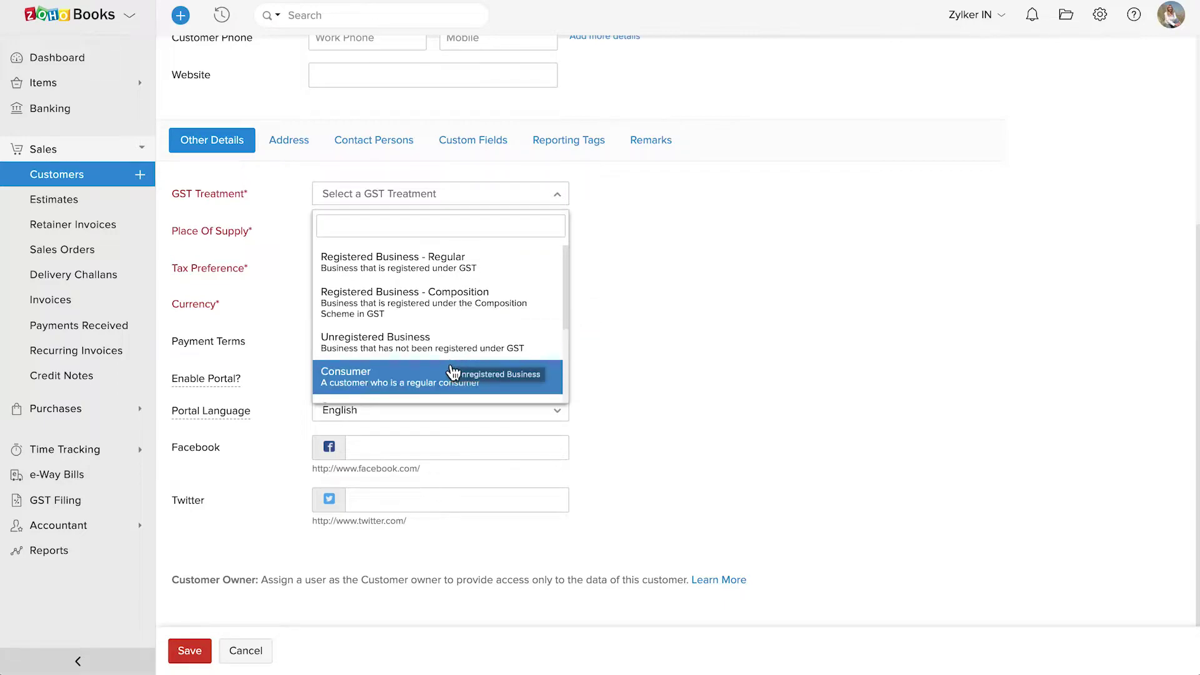
scroll(451, 375, down, 1)
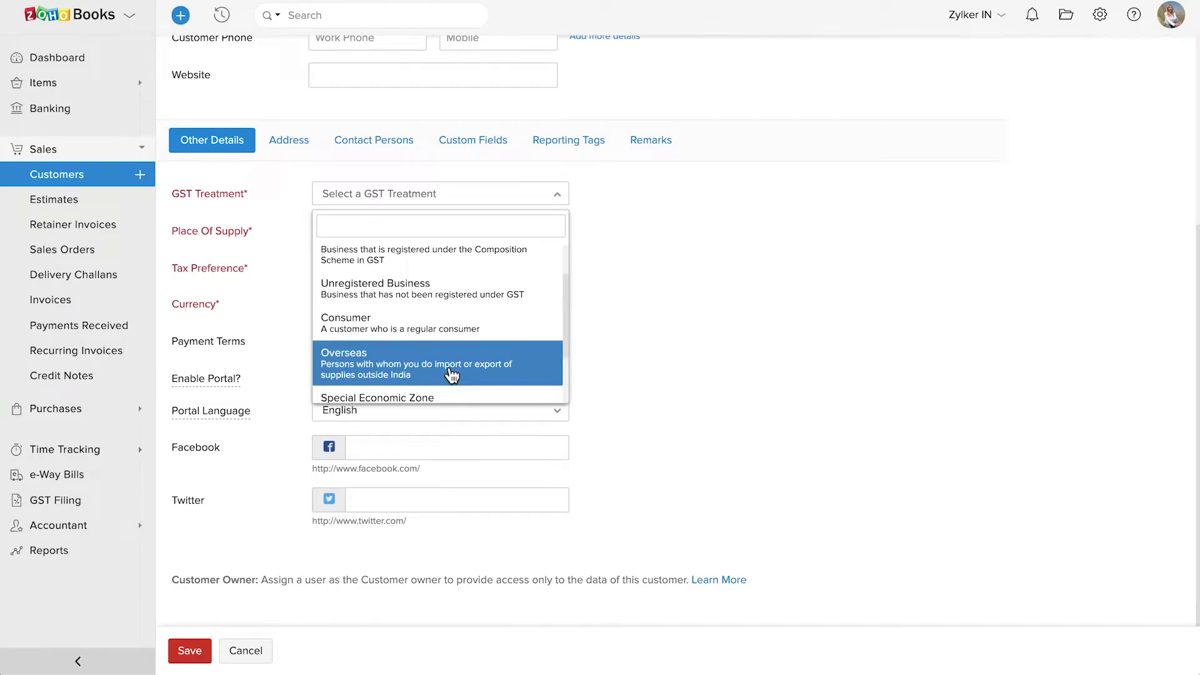
scroll(451, 375, down, 1)
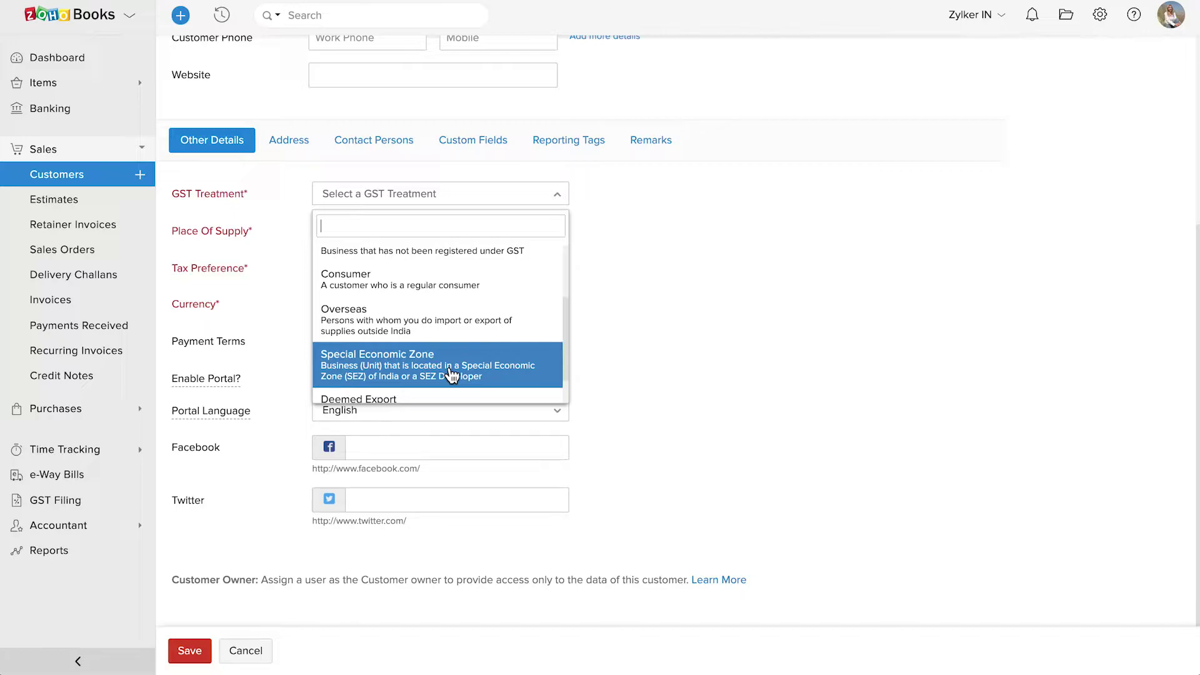
scroll(451, 375, down, 1)
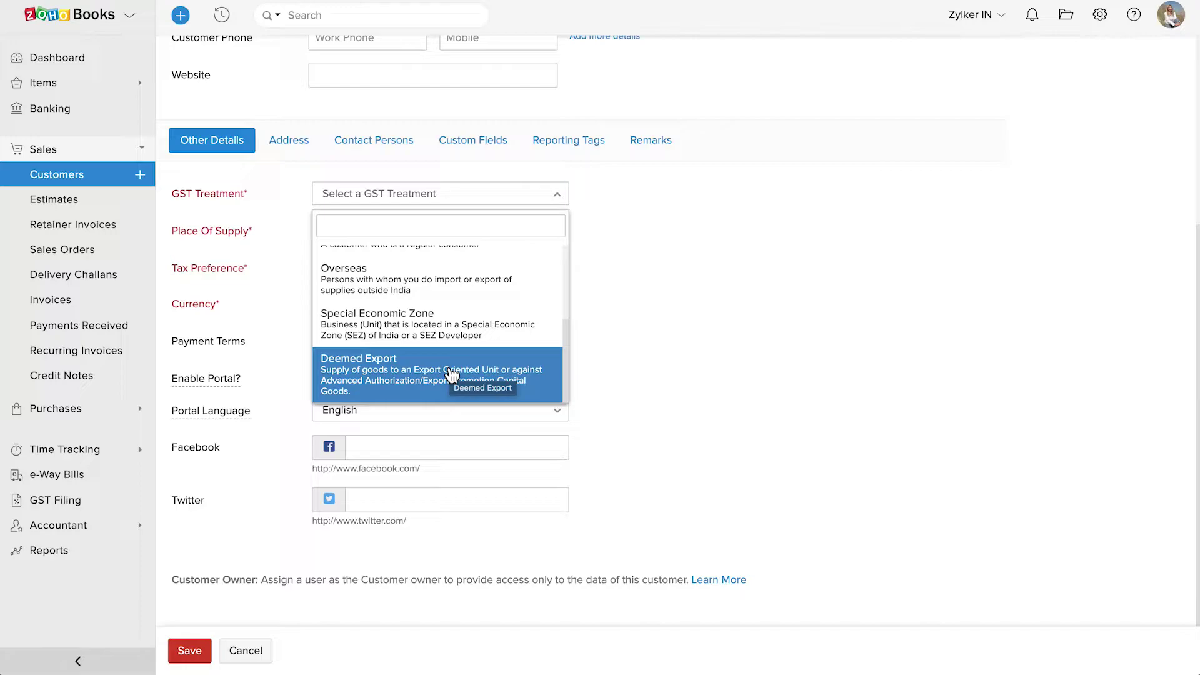
scroll(451, 374, up, 4)
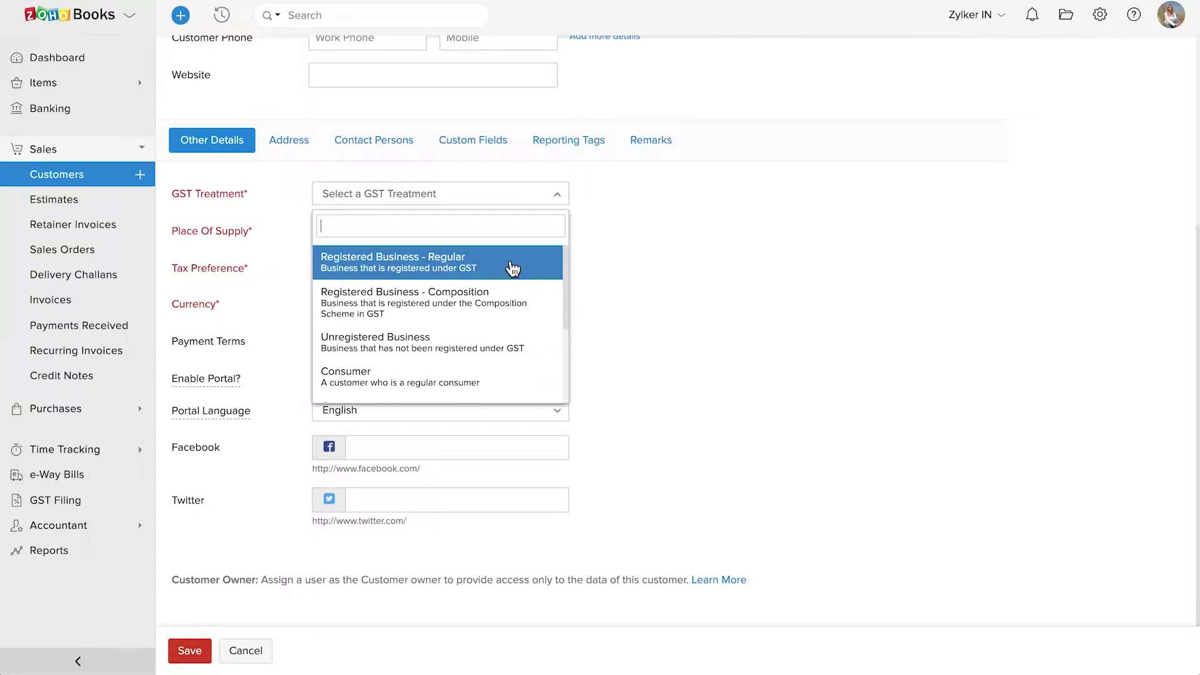
Choose Registered Business - Regular and paste in the customer's GSTIN
click(512, 268)
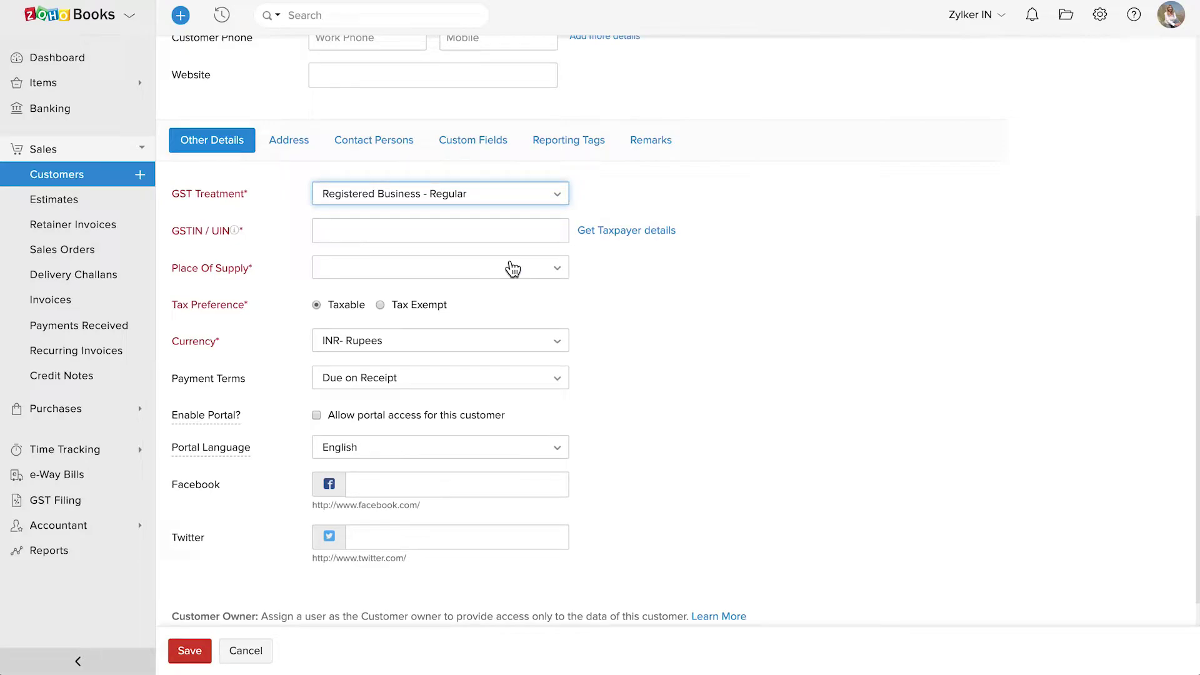
click(482, 235)
key(ctrl+v)
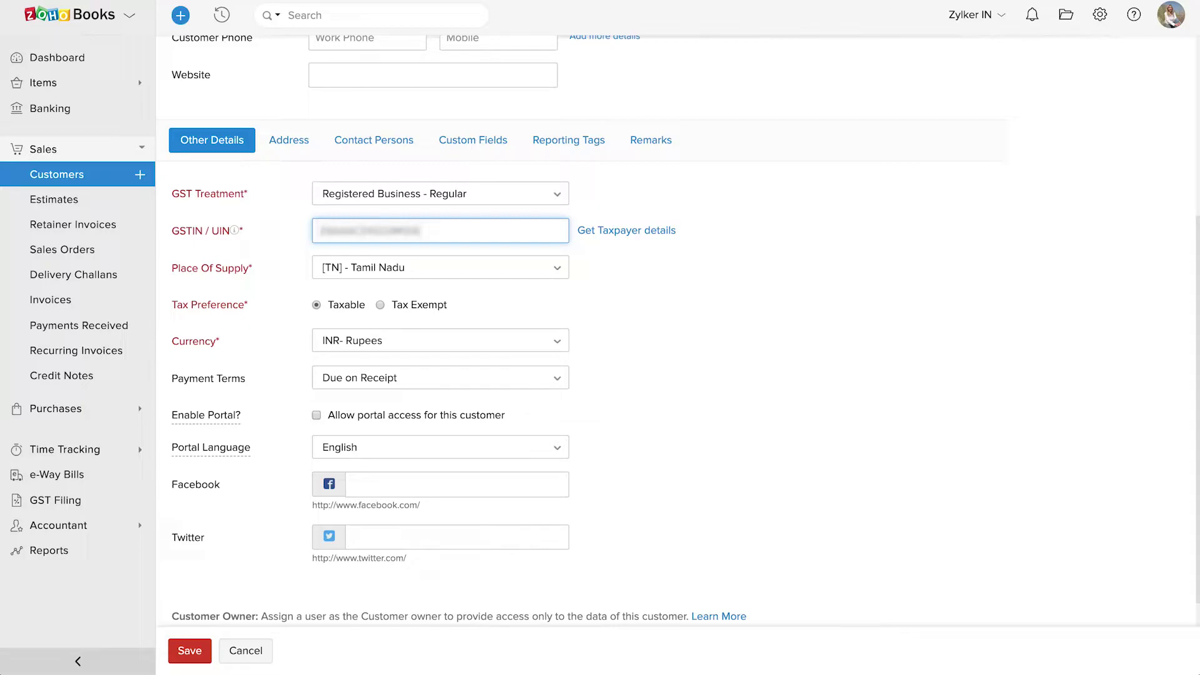
Fetch the taxpayer details, keep the existing names, and close the dialog
click(617, 231)
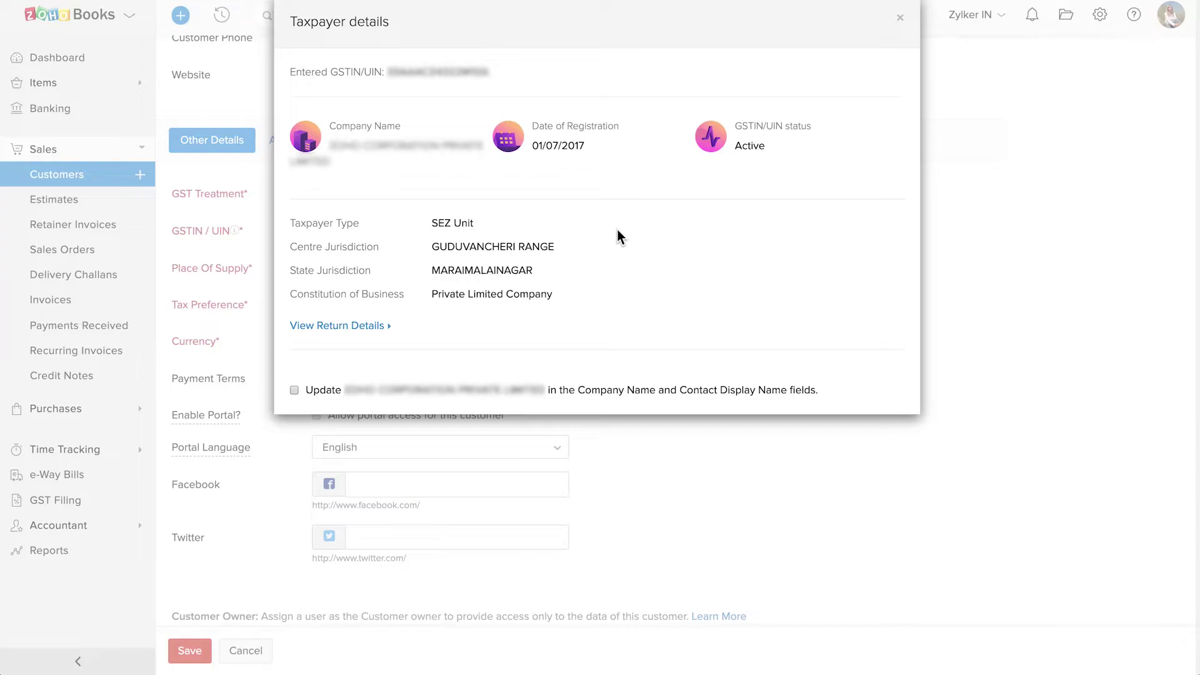
click(294, 391)
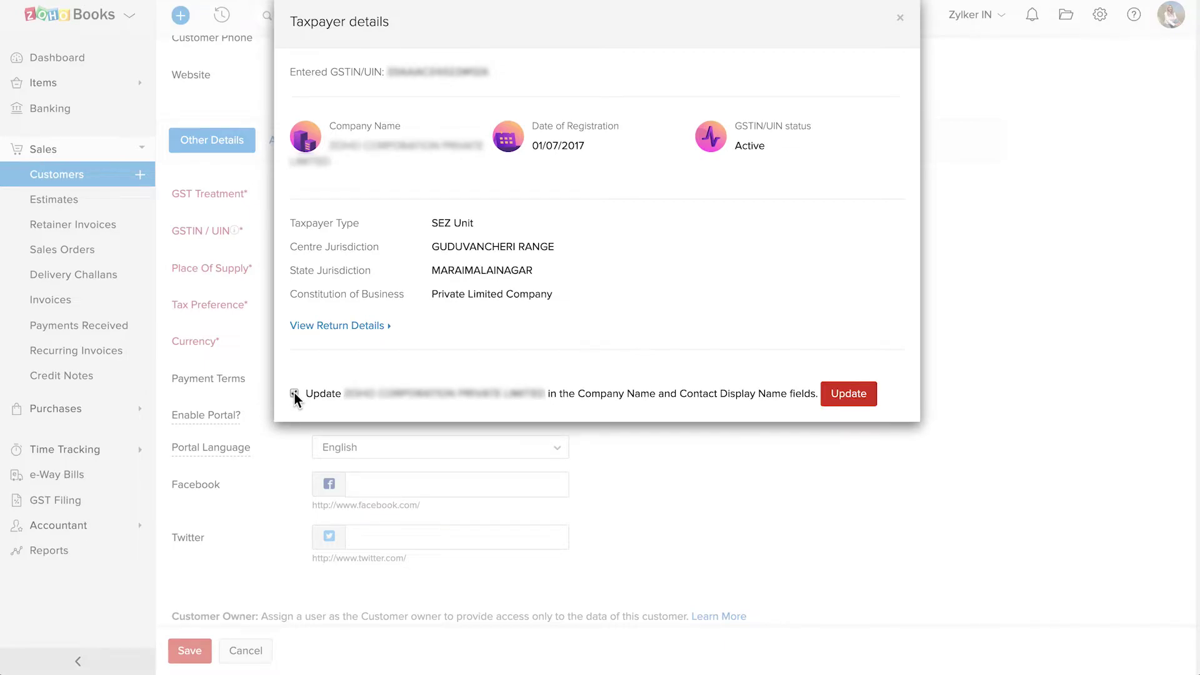
click(294, 392)
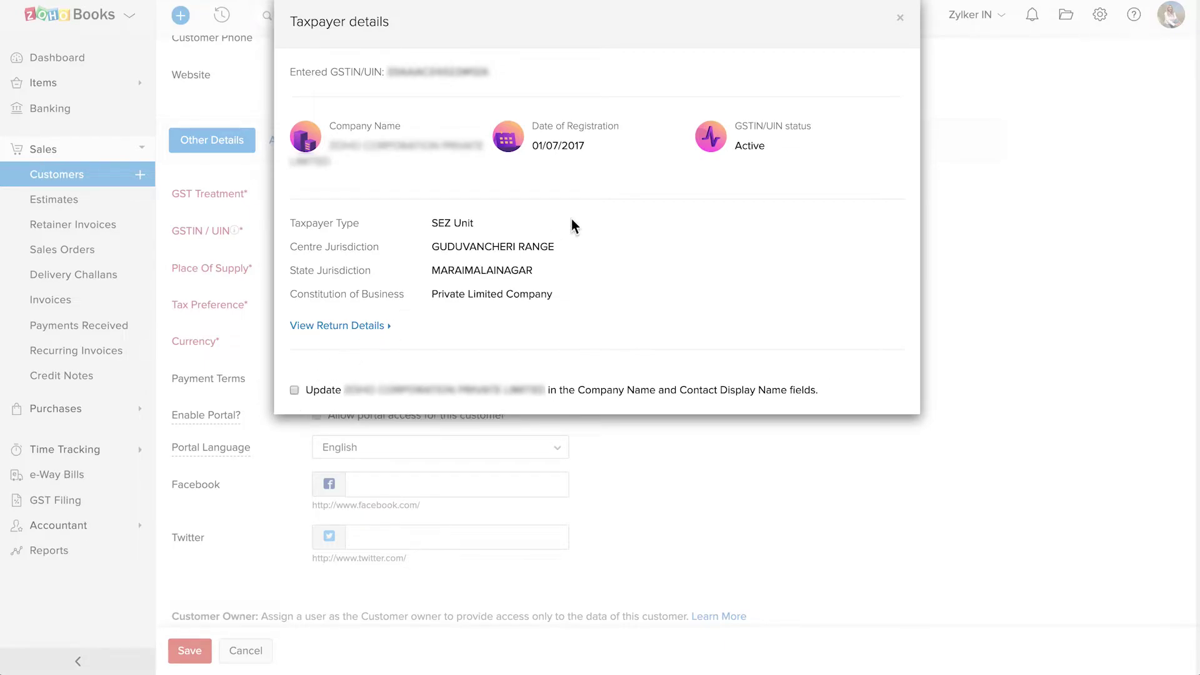
click(900, 18)
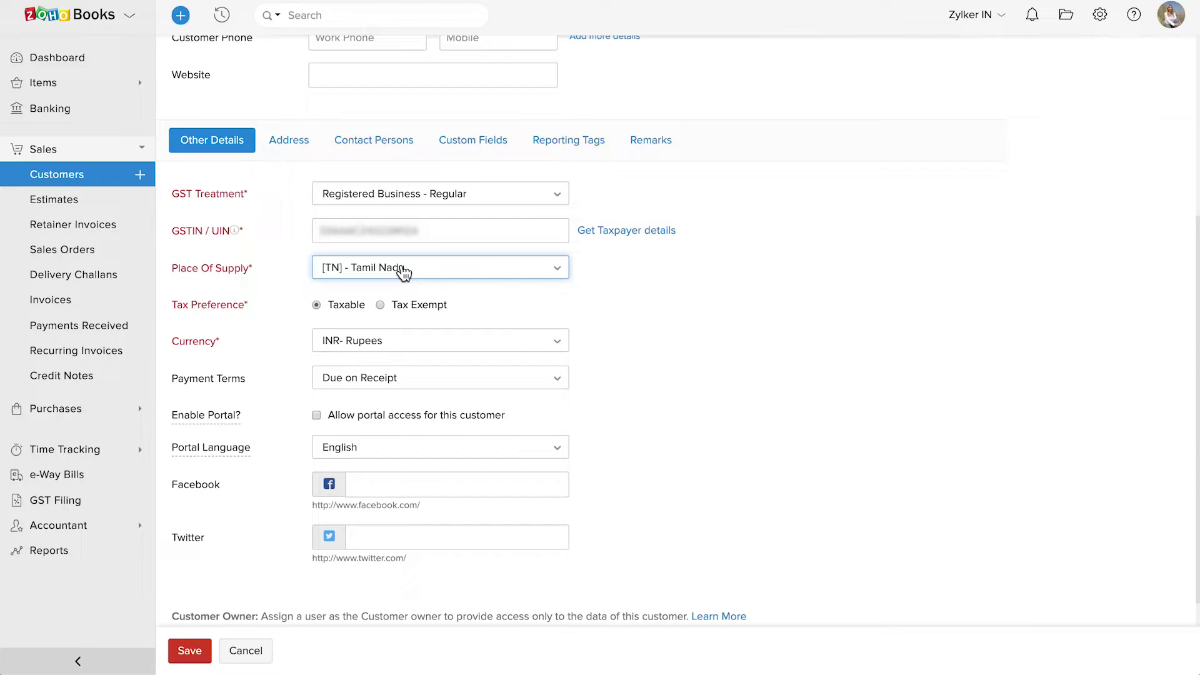
Try Tax Exempt with its exemption reasons, then revert the customer to Taxable
click(318, 305)
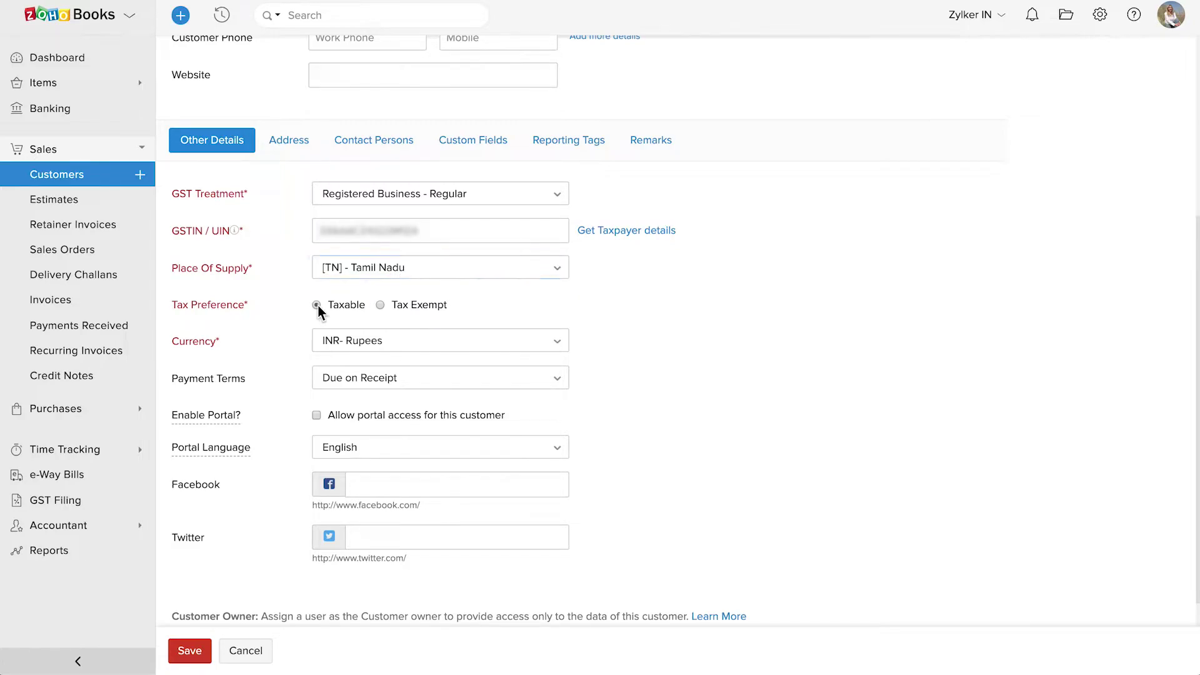
click(381, 305)
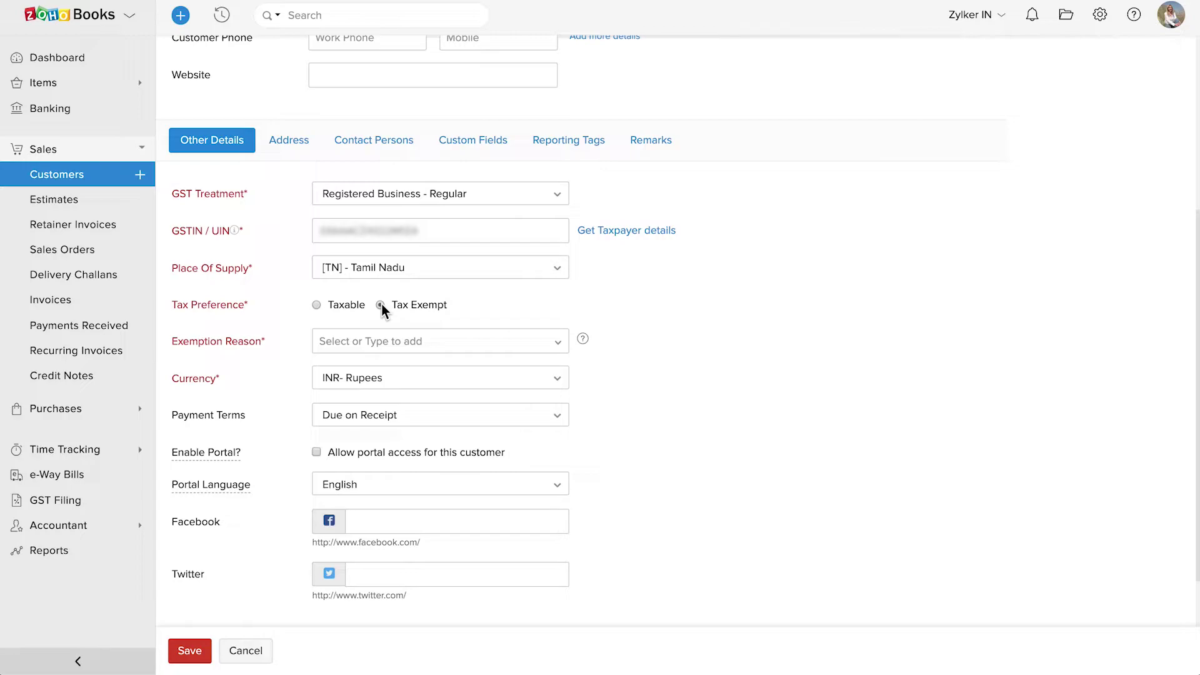
click(372, 340)
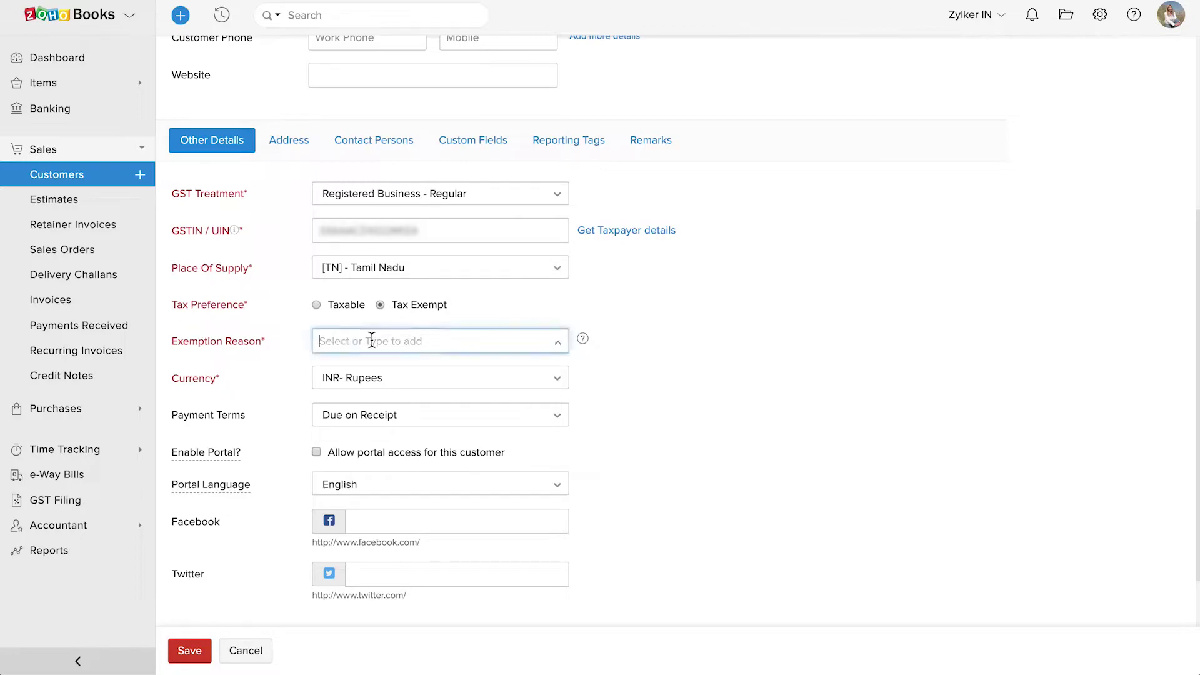
click(317, 305)
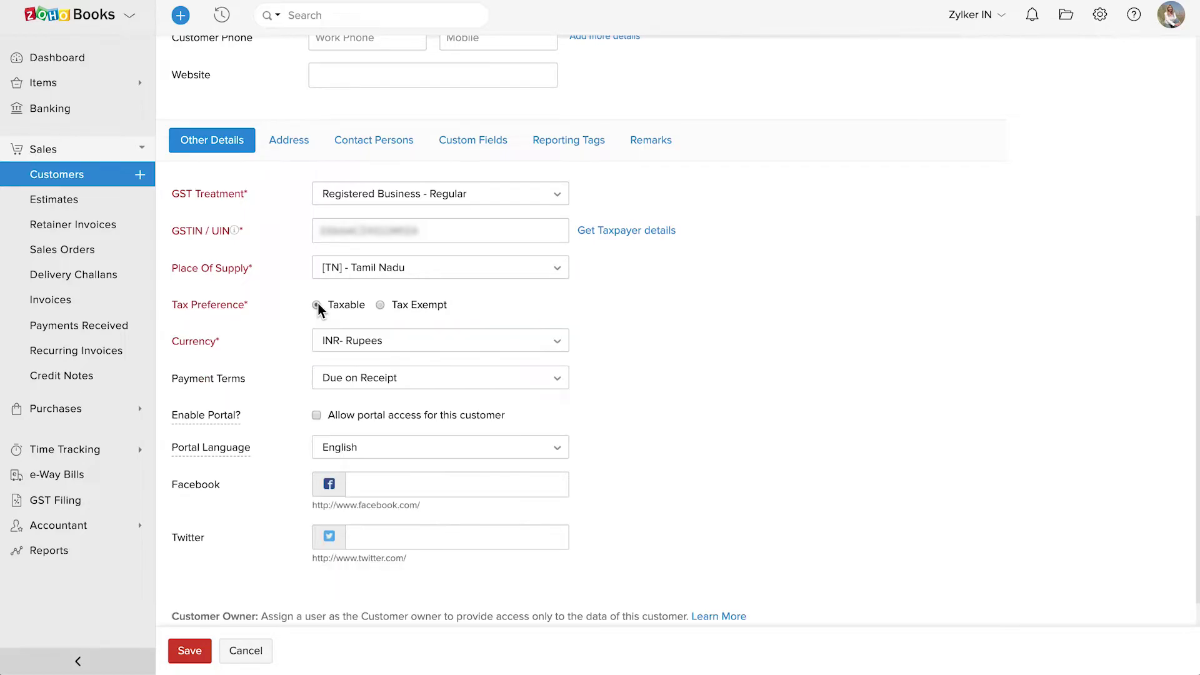
Keep INR- Rupees and Due on Receipt terms, and allow portal access
click(390, 341)
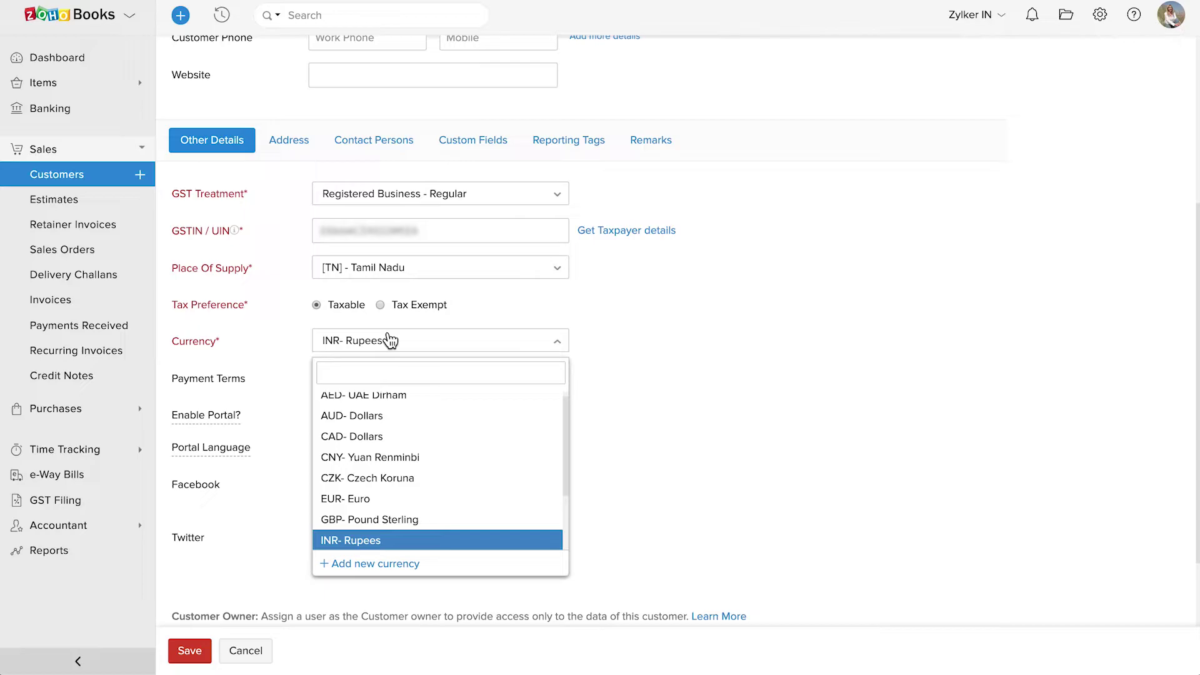
click(390, 340)
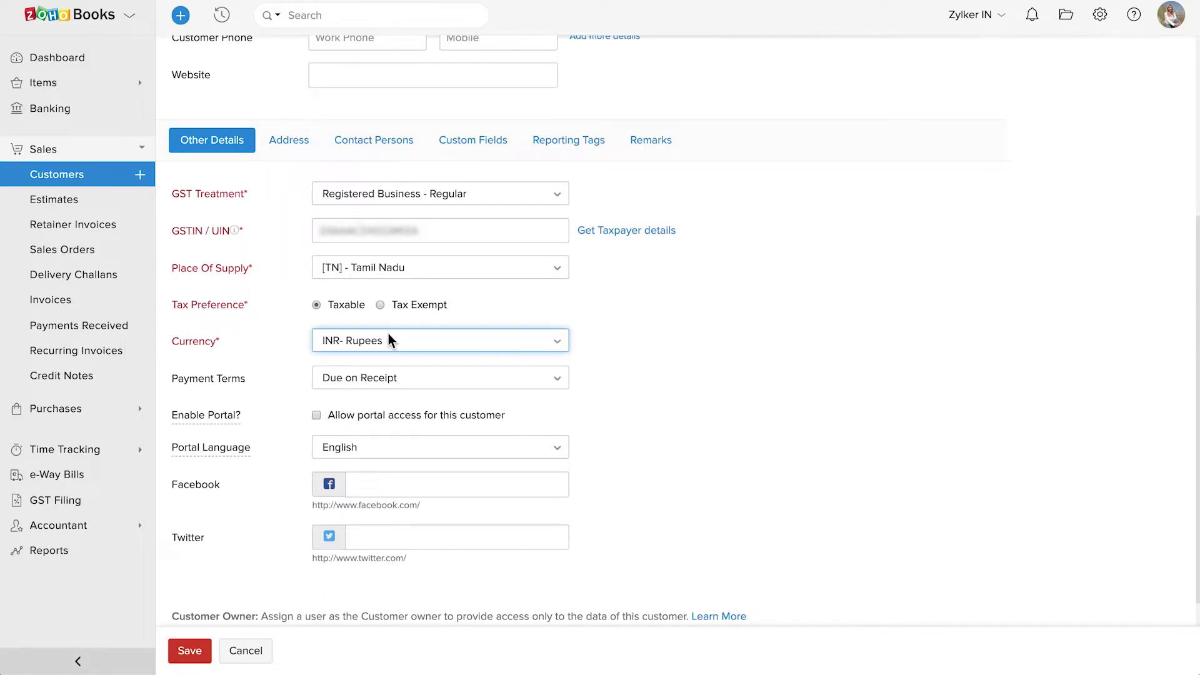
click(385, 380)
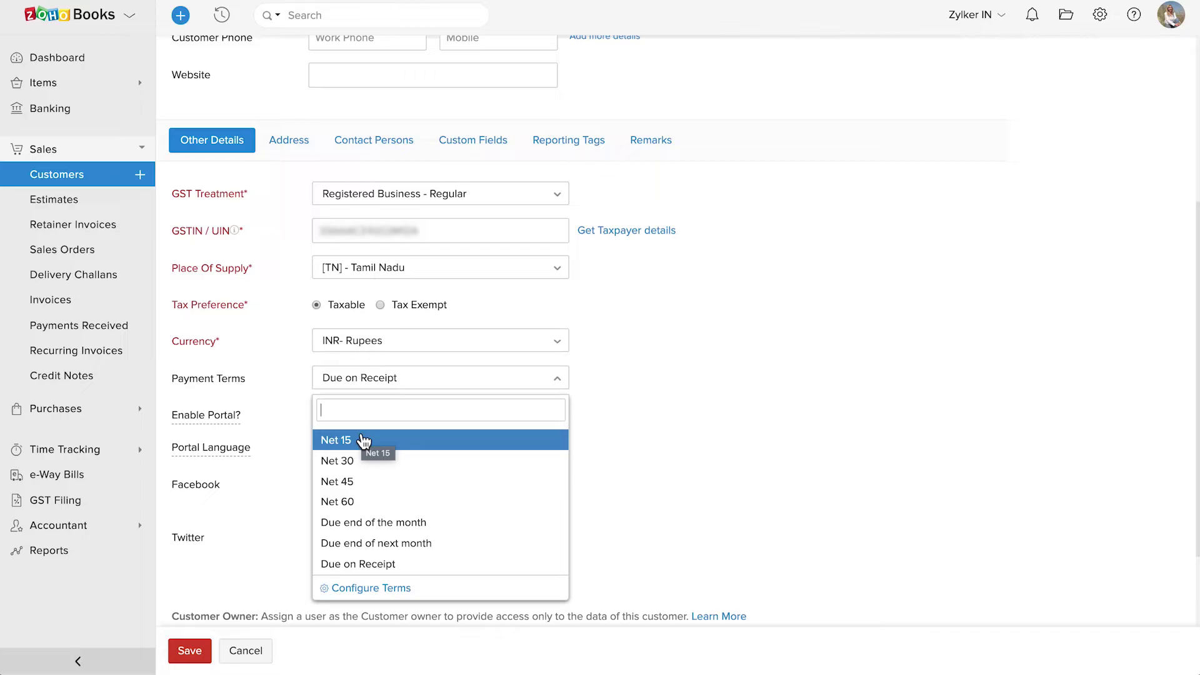
key(Escape)
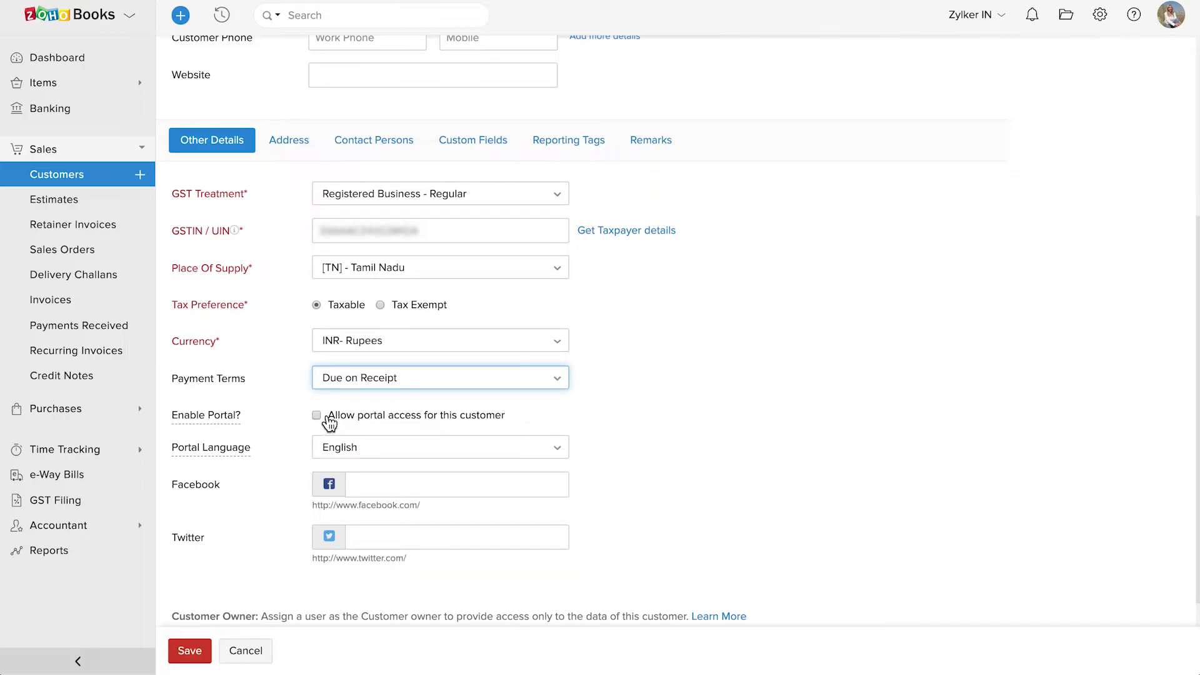
click(317, 415)
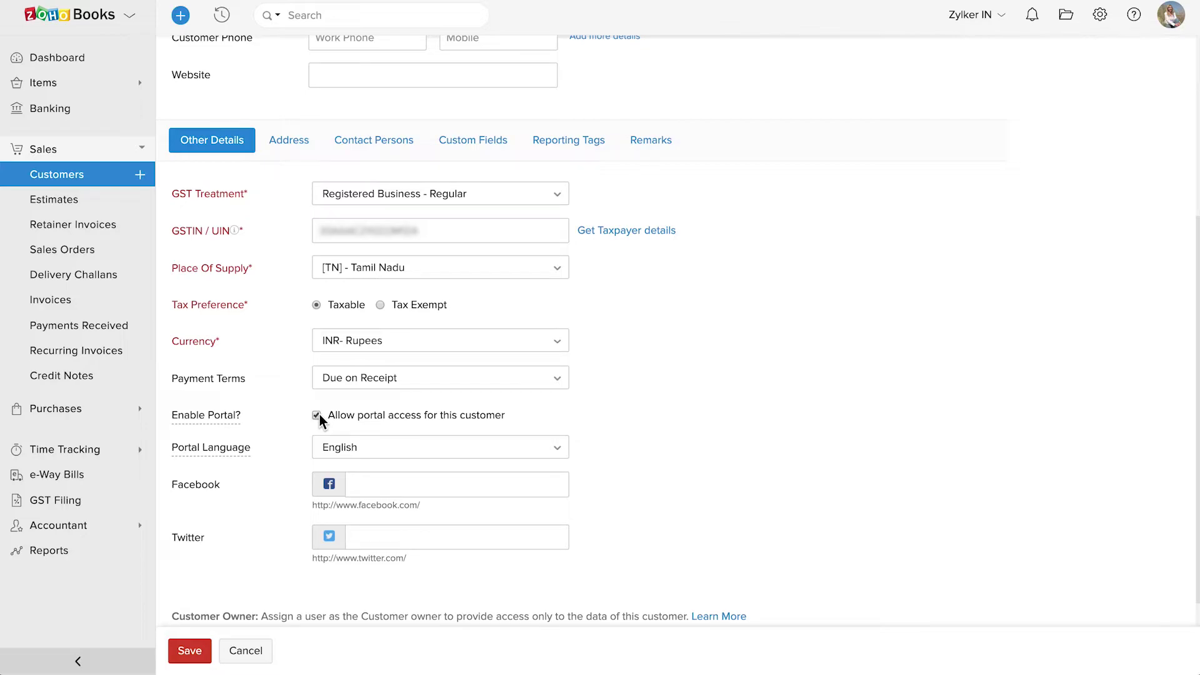
Keep English as portal language and leave the Facebook and Twitter fields empty
click(388, 449)
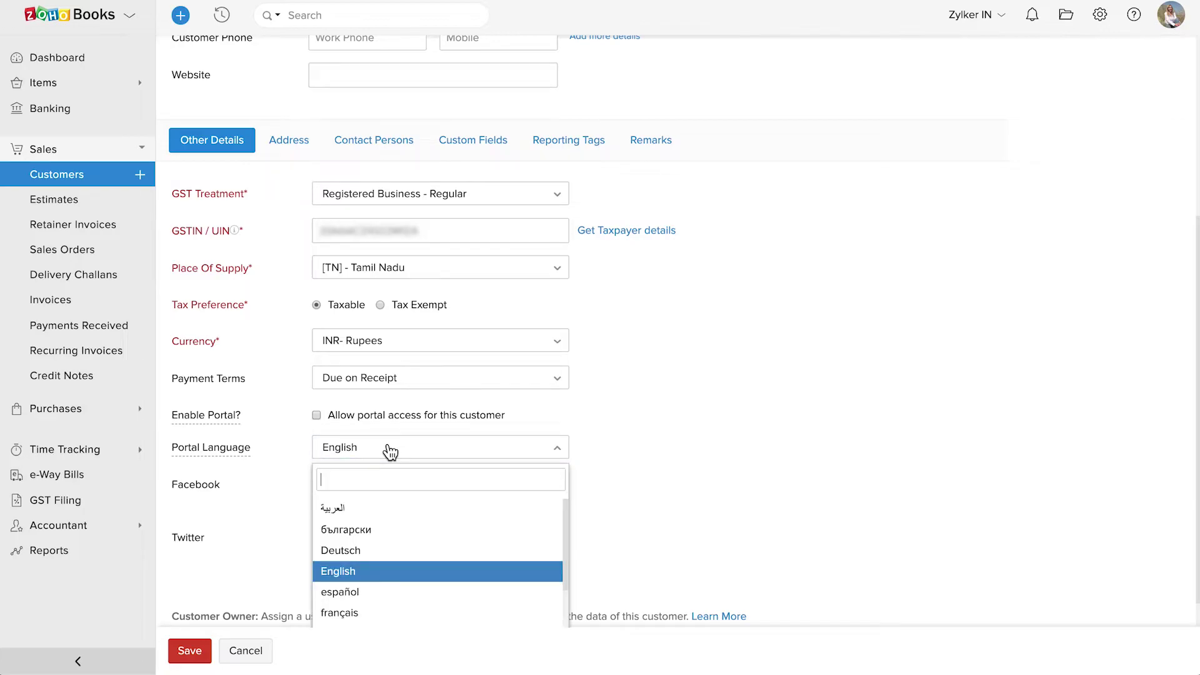
click(390, 448)
click(392, 483)
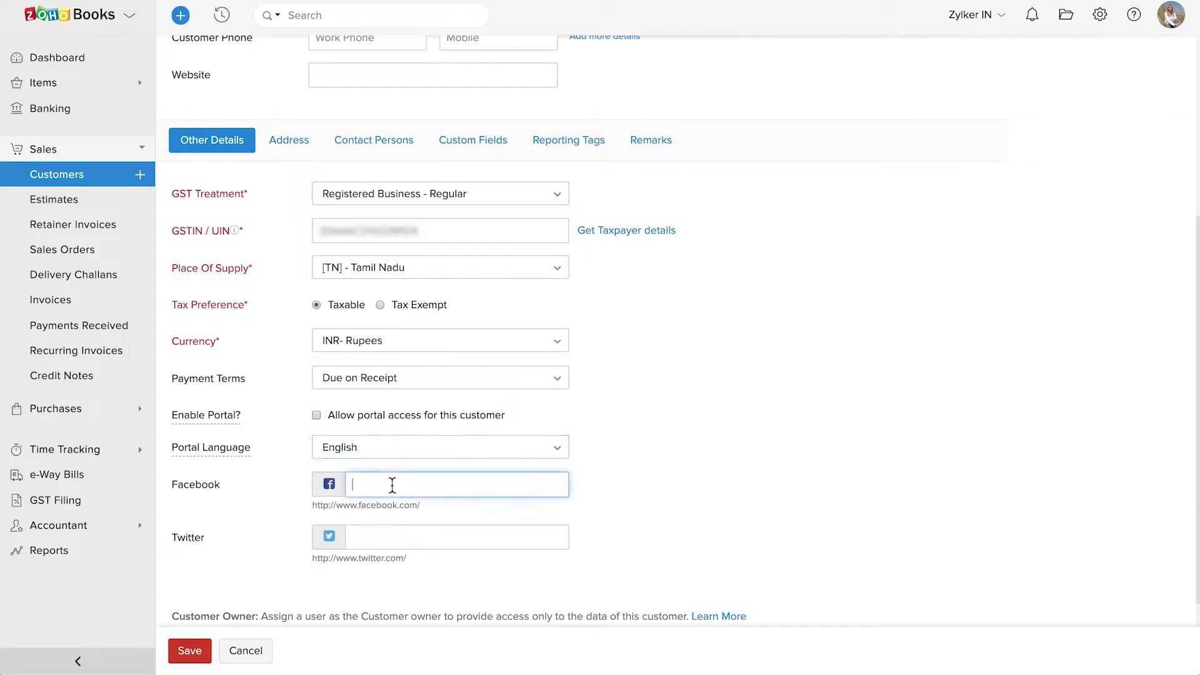
click(379, 536)
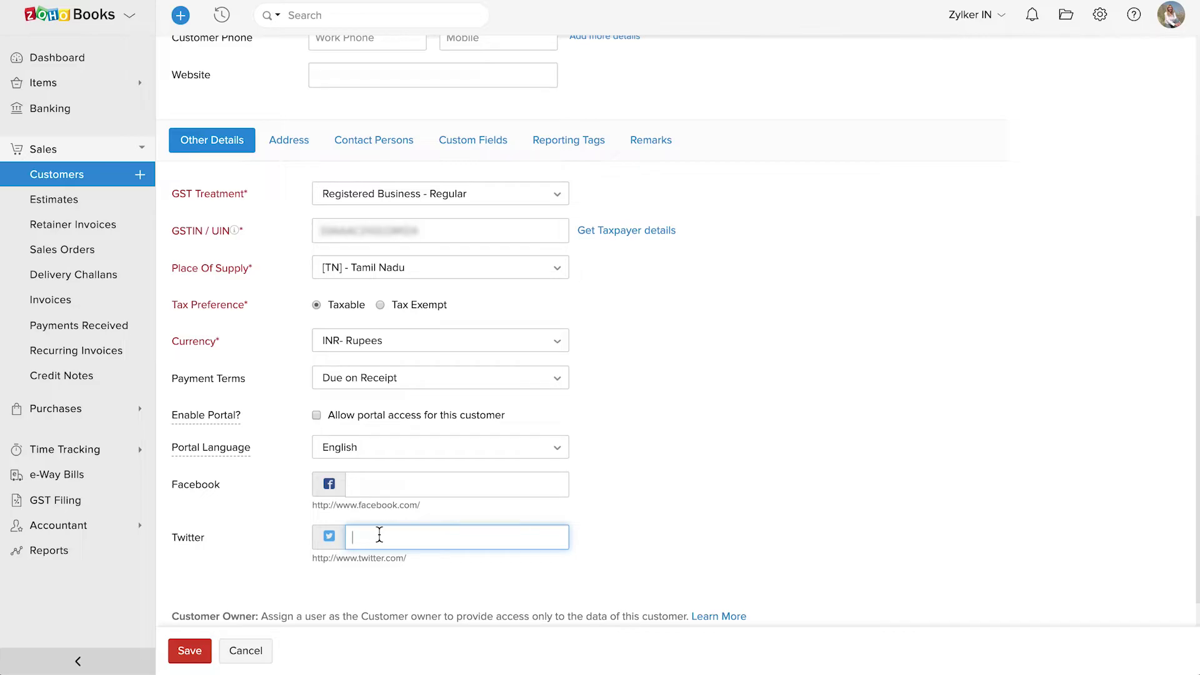
click(385, 571)
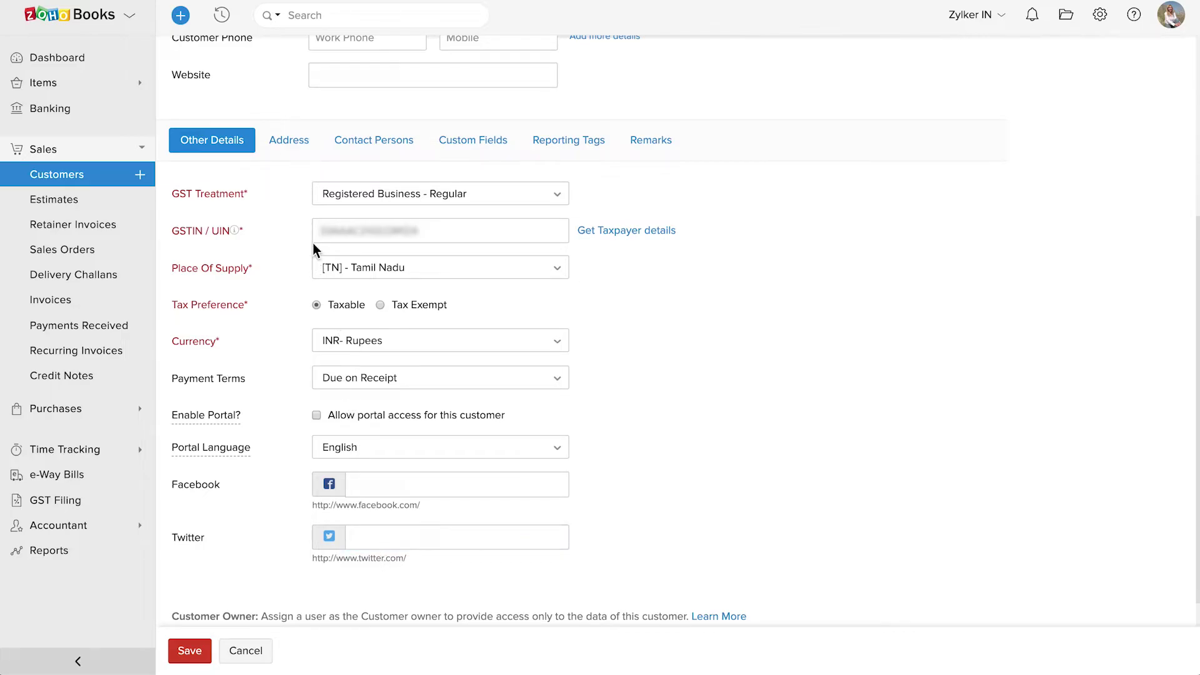
Fill in the customer's billing address in India and copy it to the shipping address
click(302, 145)
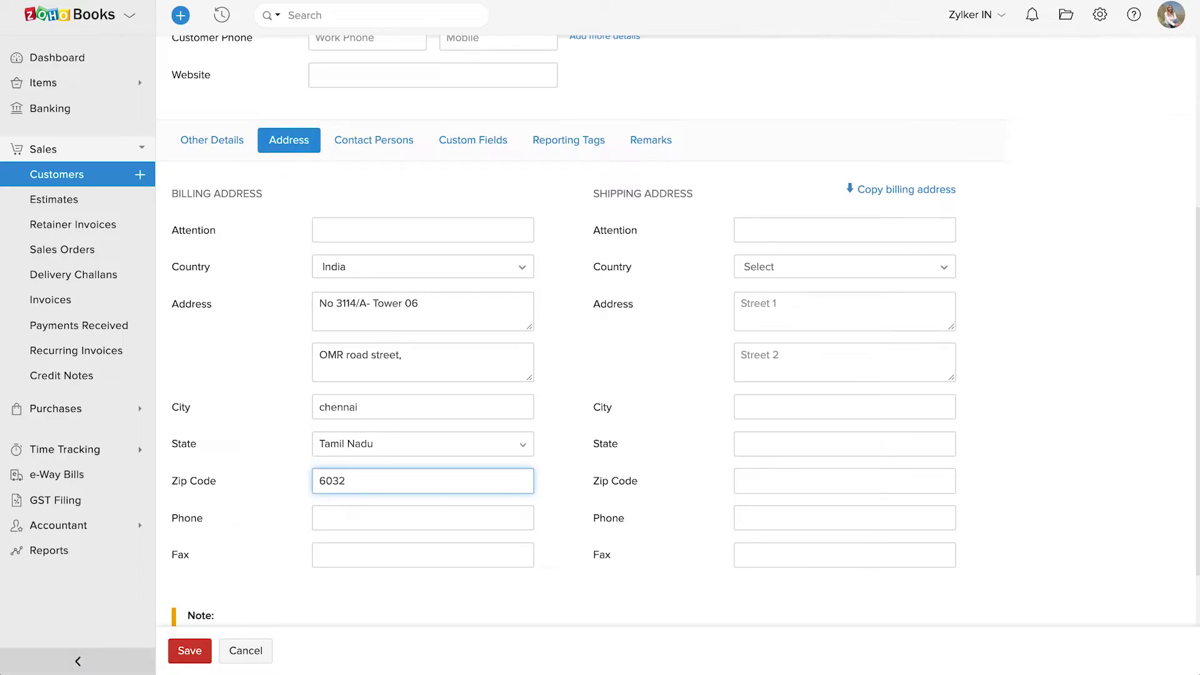
text(02)
click(348, 518)
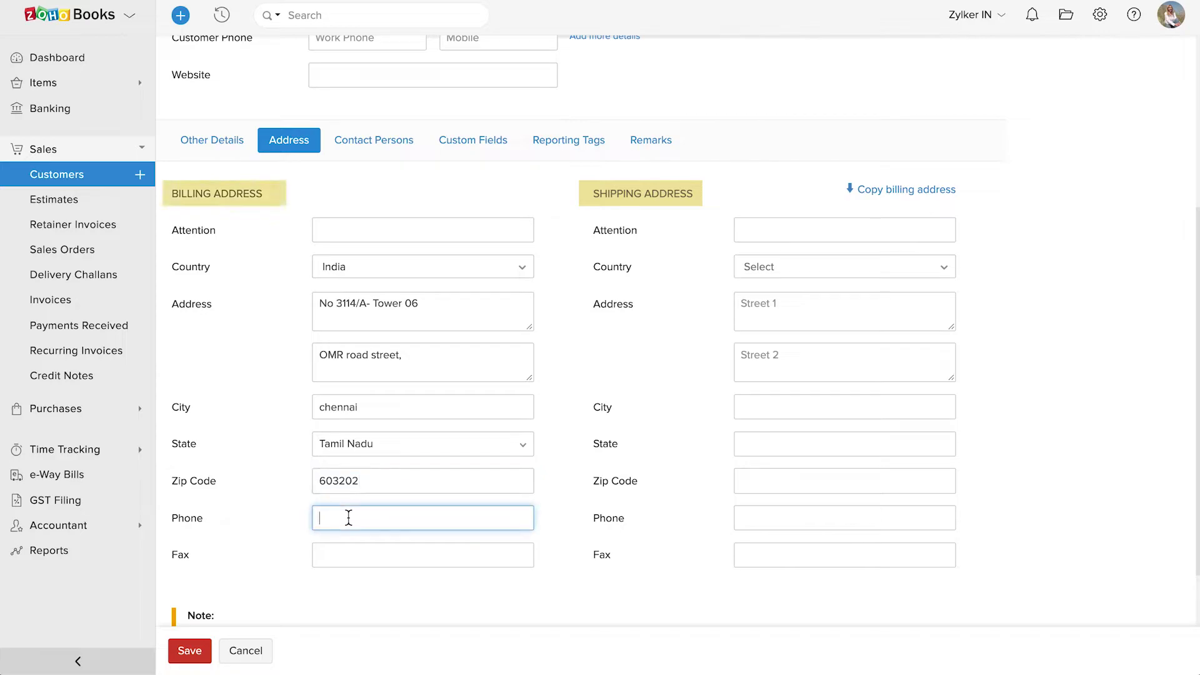
click(347, 555)
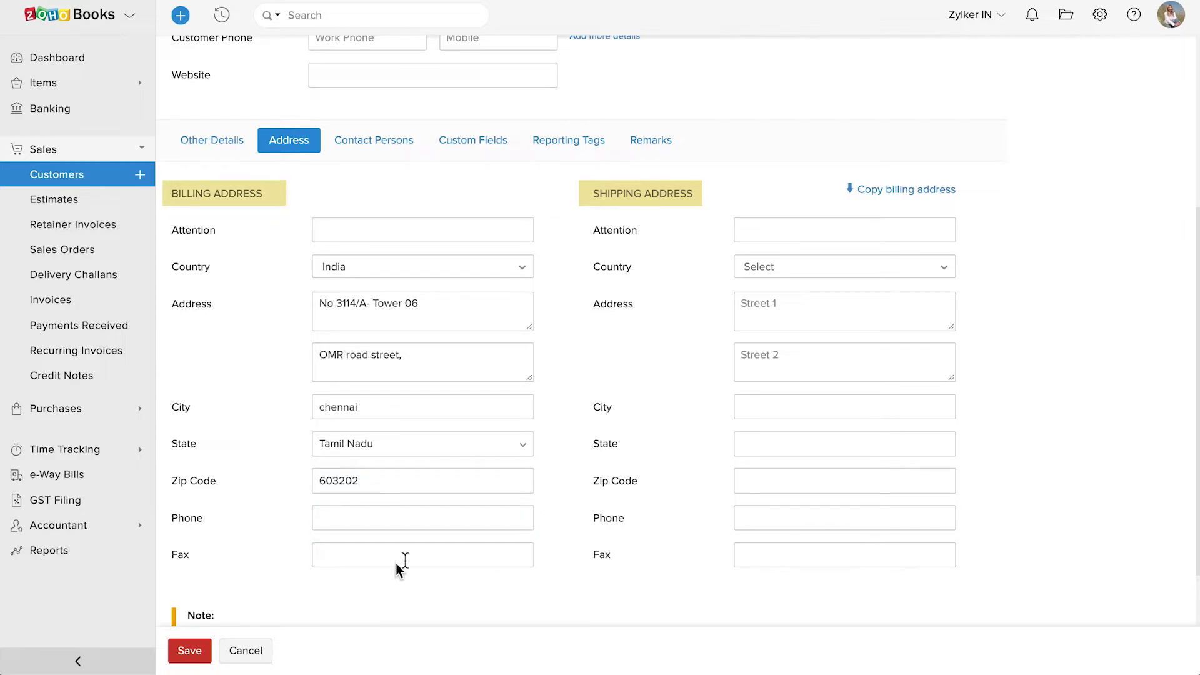
click(899, 195)
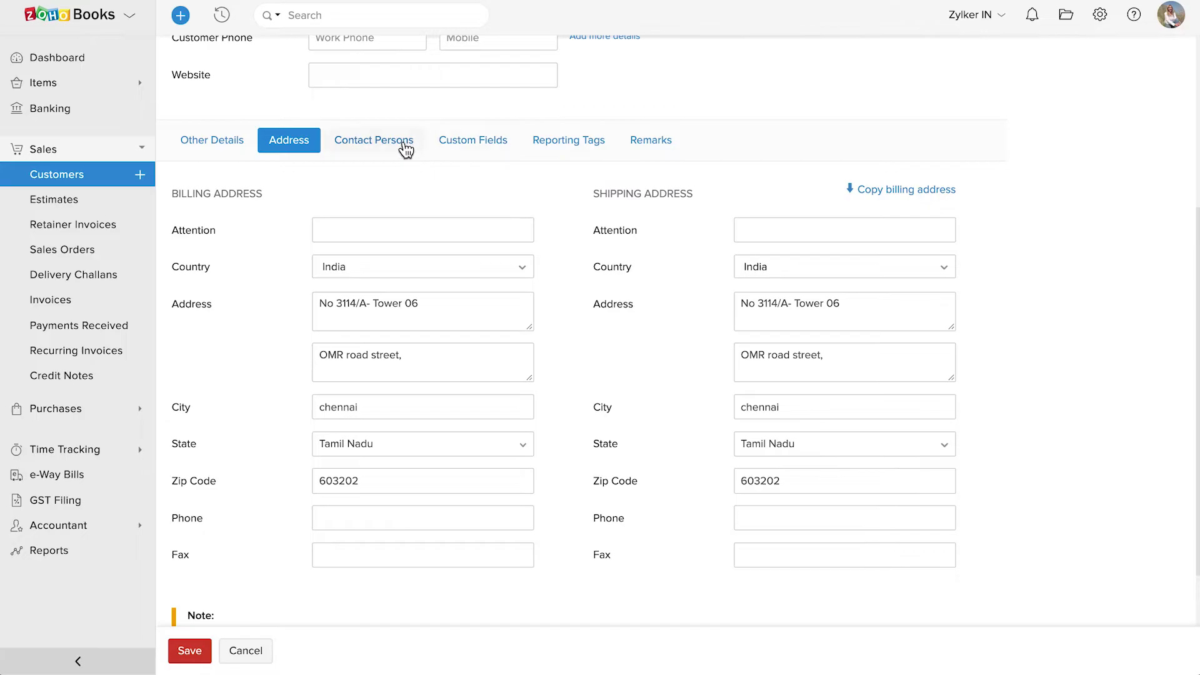
Add a contact person with first name, e-mail and work phone
click(373, 143)
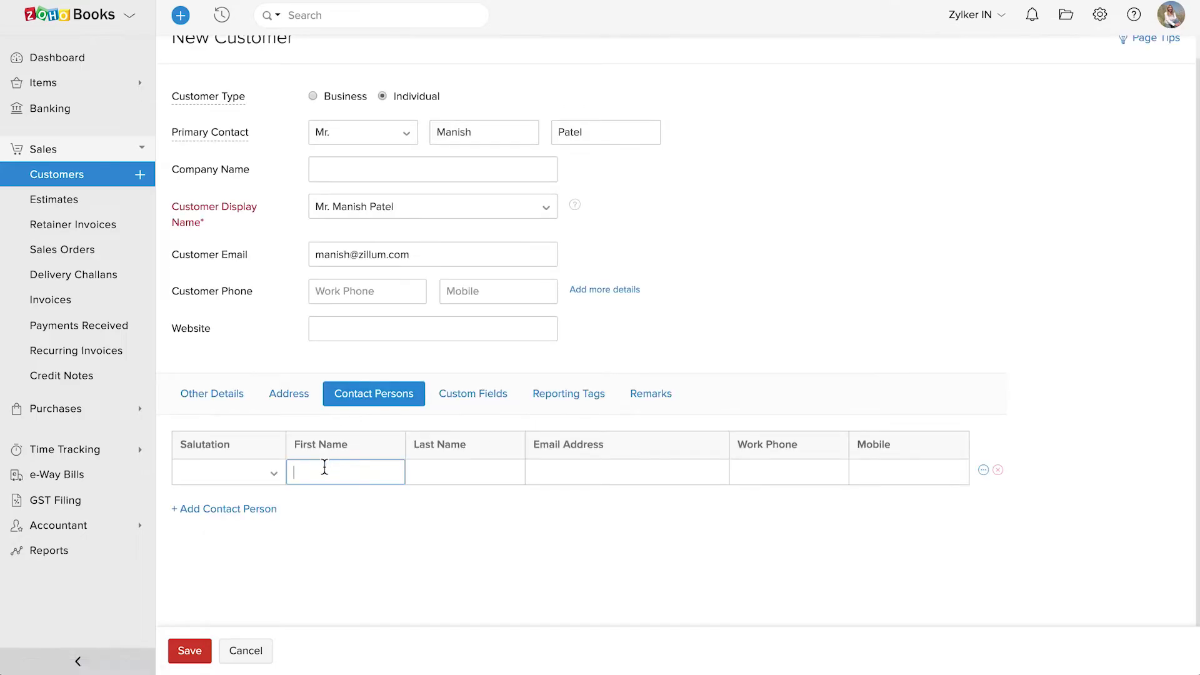
text(Karthick)
key(Tab)
key(Tab)
key(Tab)
text(0987654321)
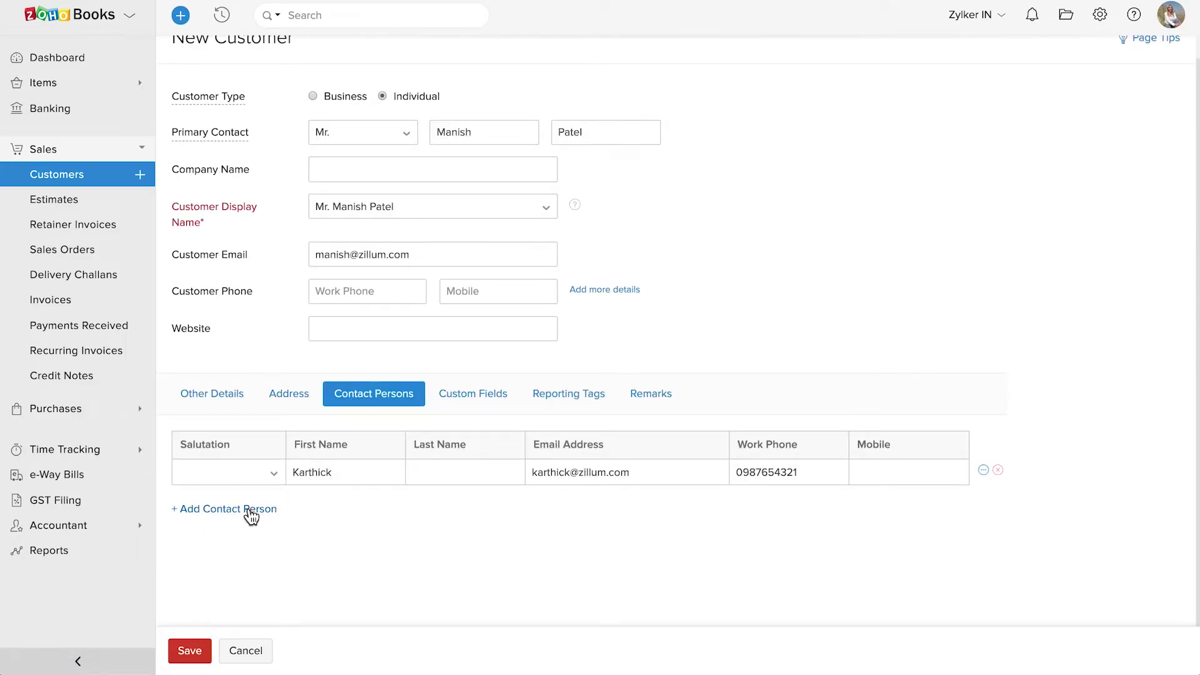
Add a second contact person row, leave it empty, and move to Custom Fields
click(251, 513)
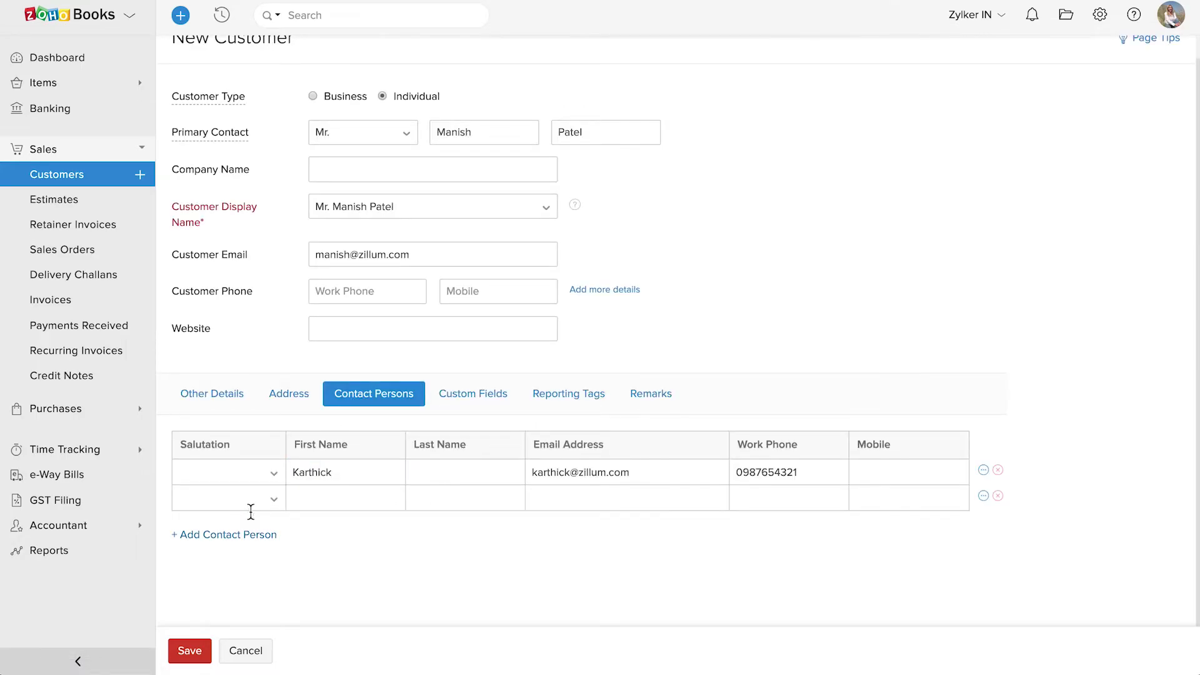
click(316, 496)
click(549, 500)
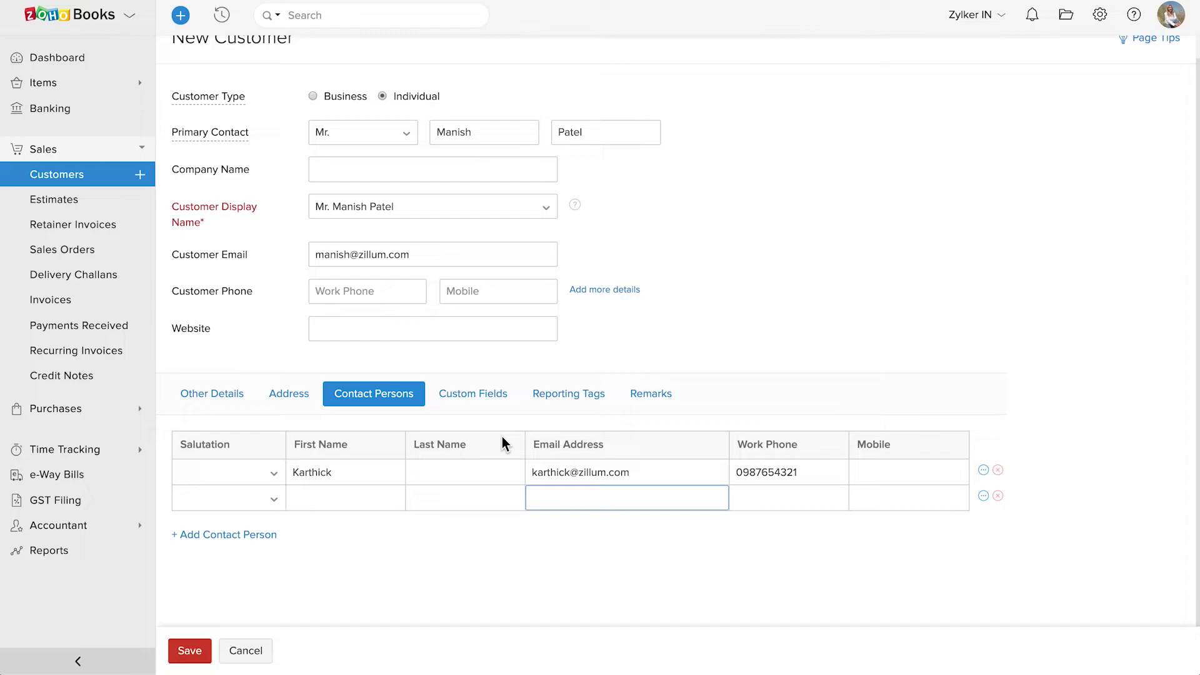
click(479, 398)
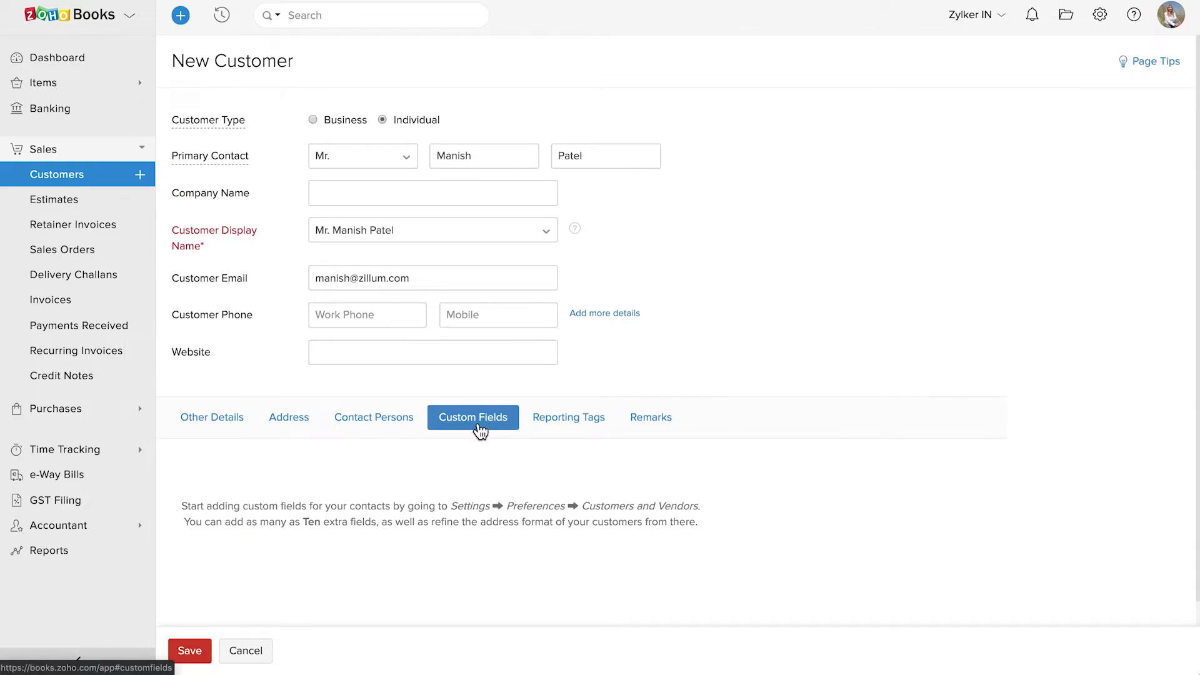
Go to Settings › Preferences › Customers and Vendors › Field Customization
click(1100, 17)
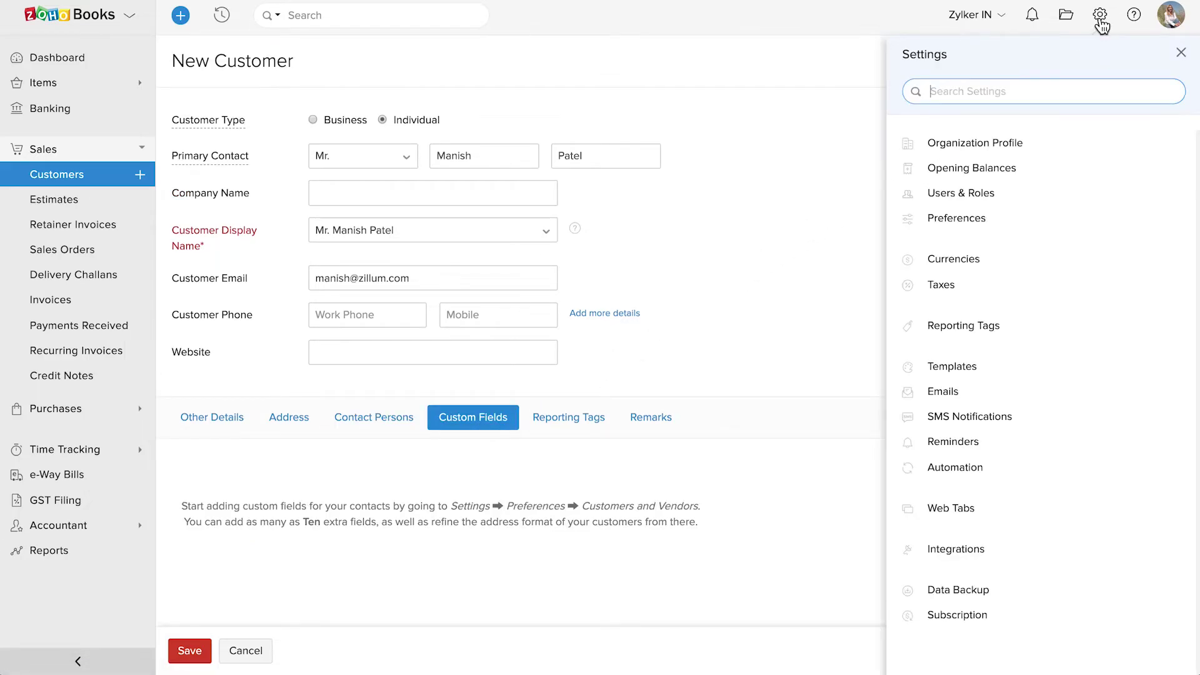
click(986, 219)
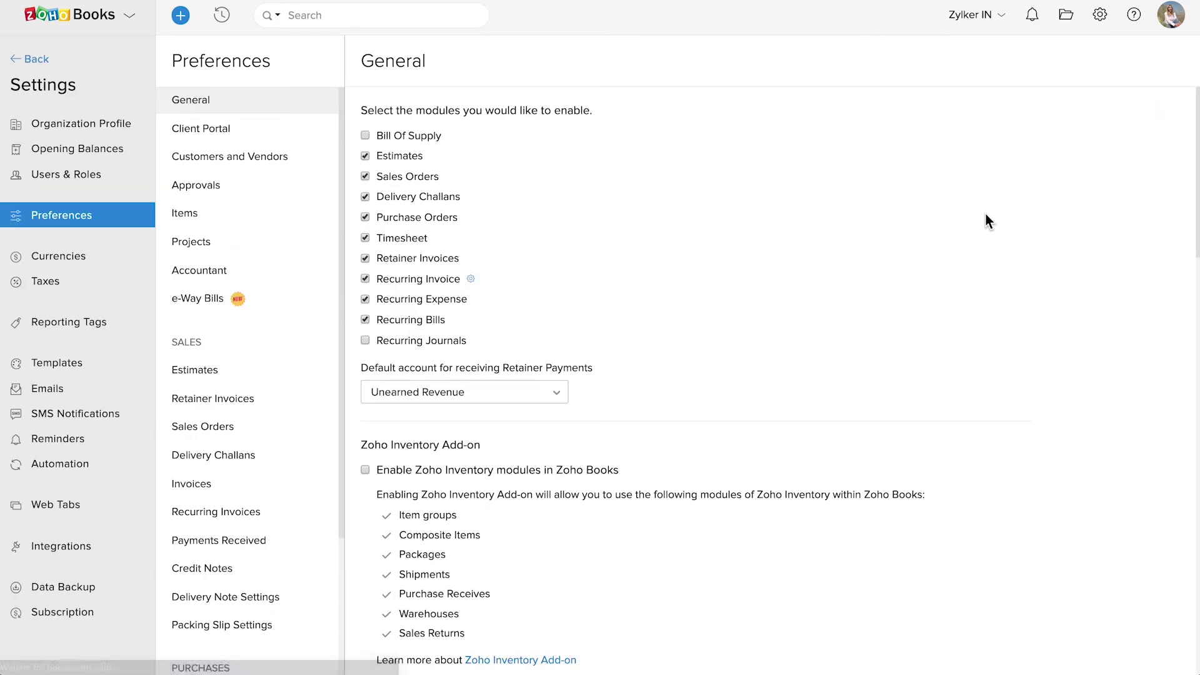
click(258, 158)
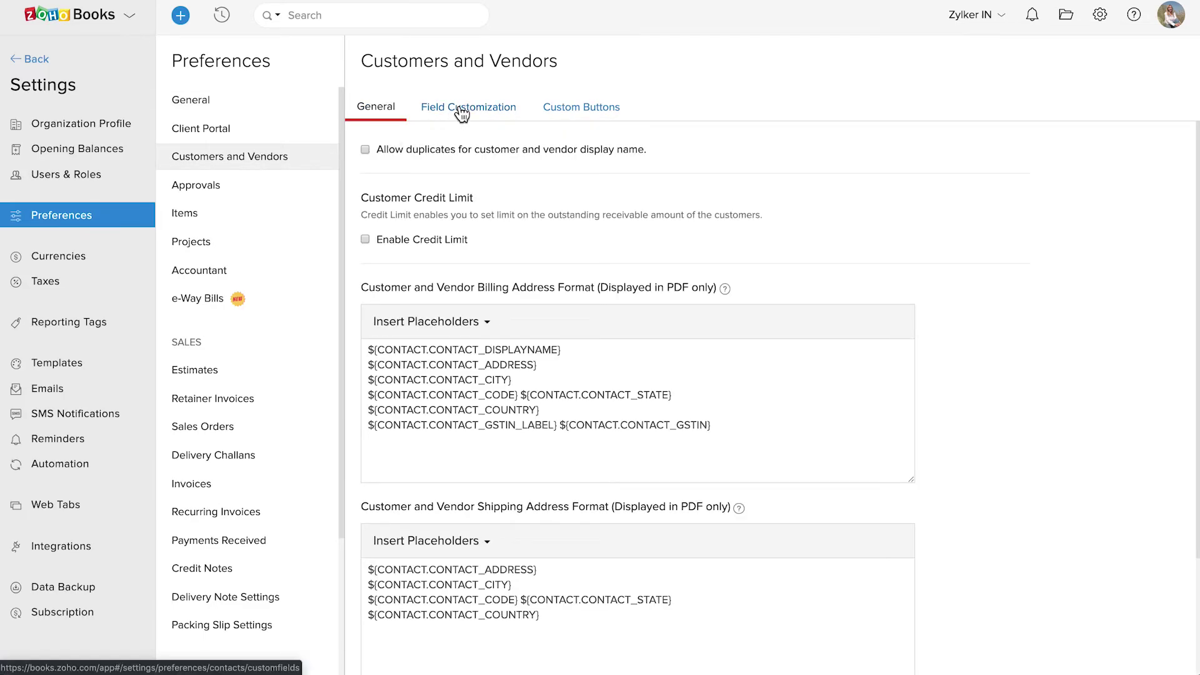
click(461, 109)
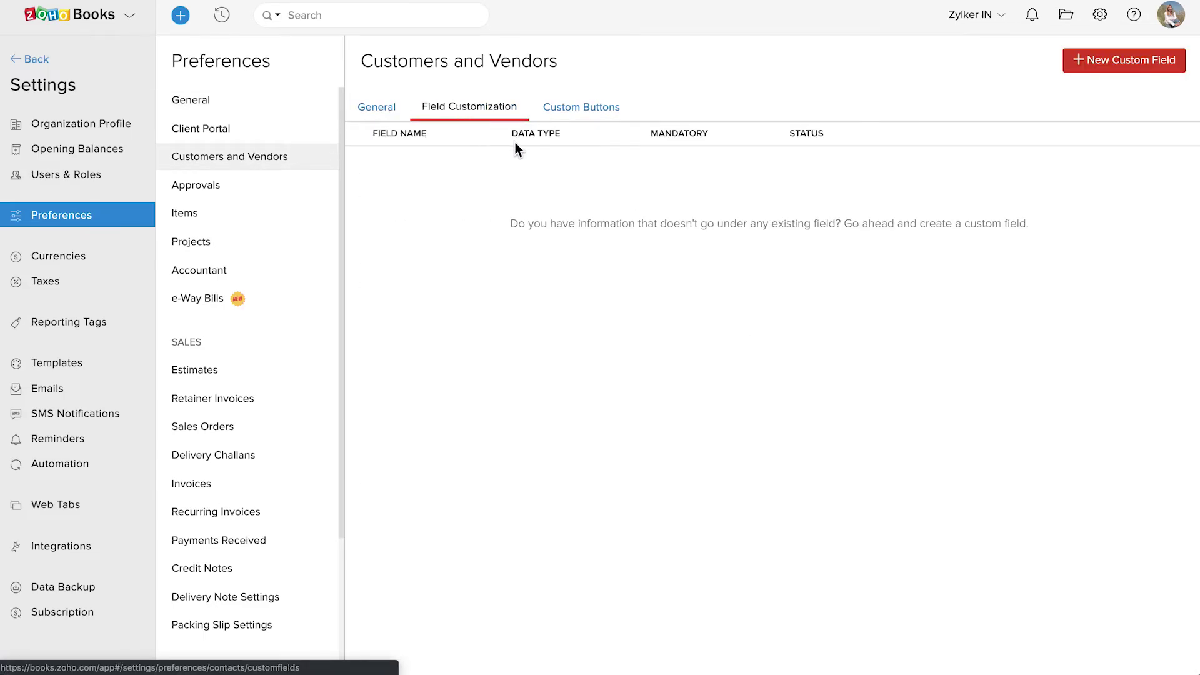
Create a mandatory single-line text field 'Customer ID' with help text 'Format: CX001'
click(1090, 57)
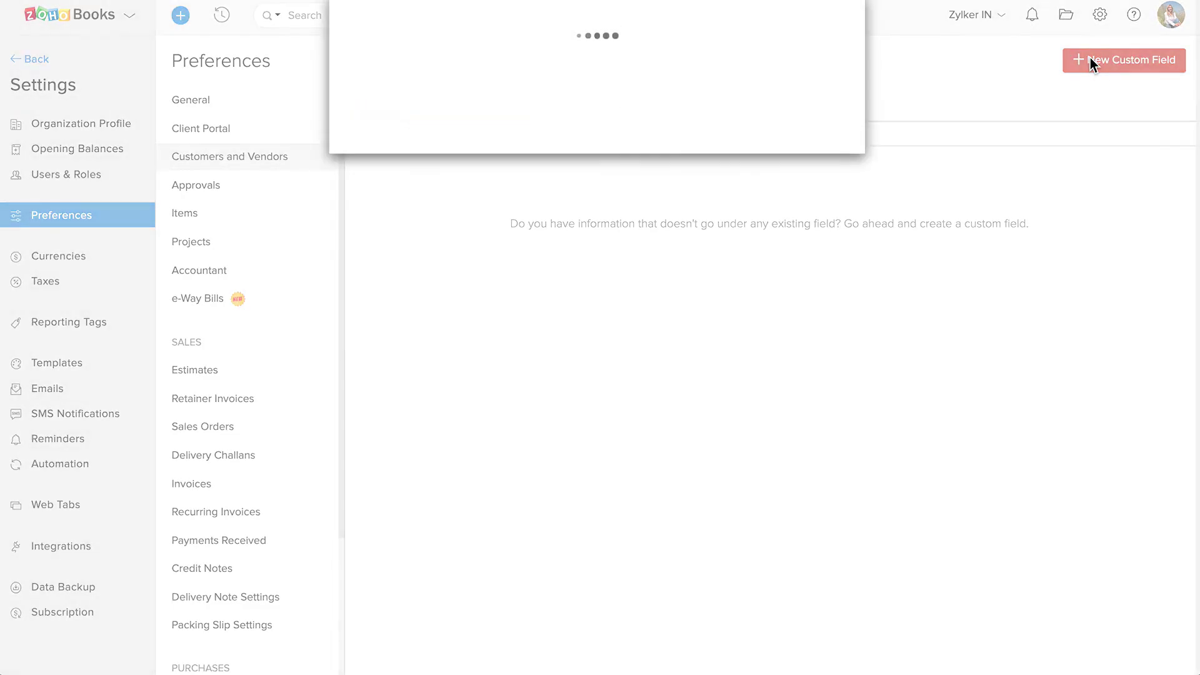
text(Customer ID)
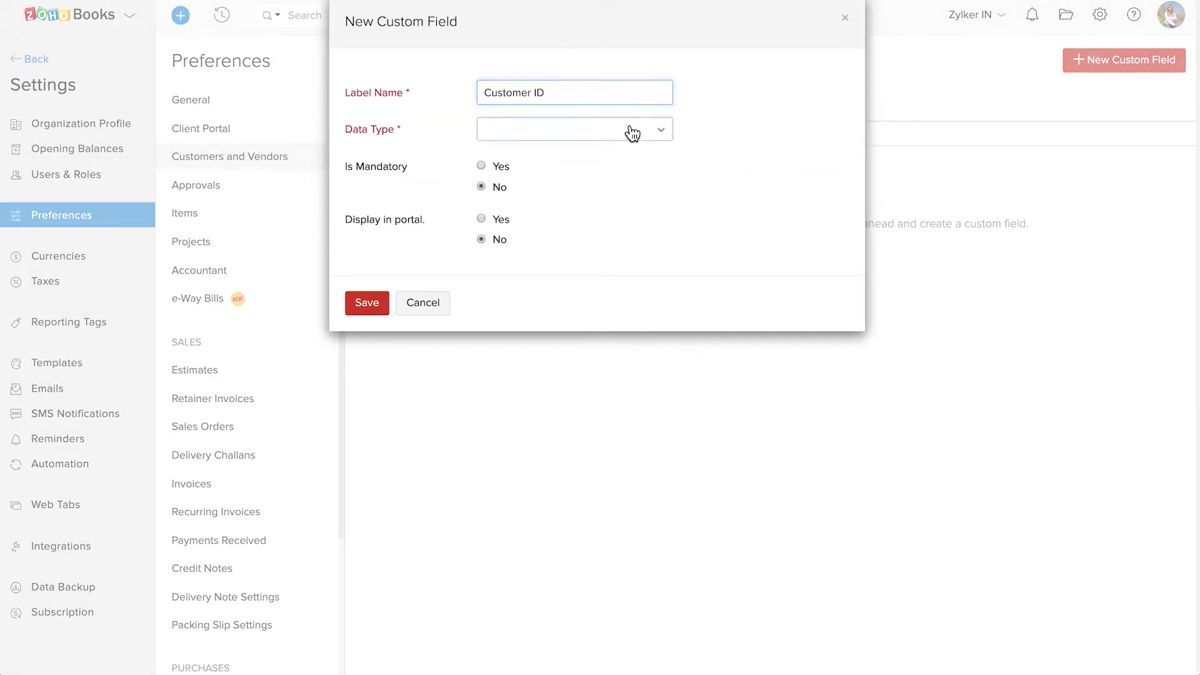
click(630, 131)
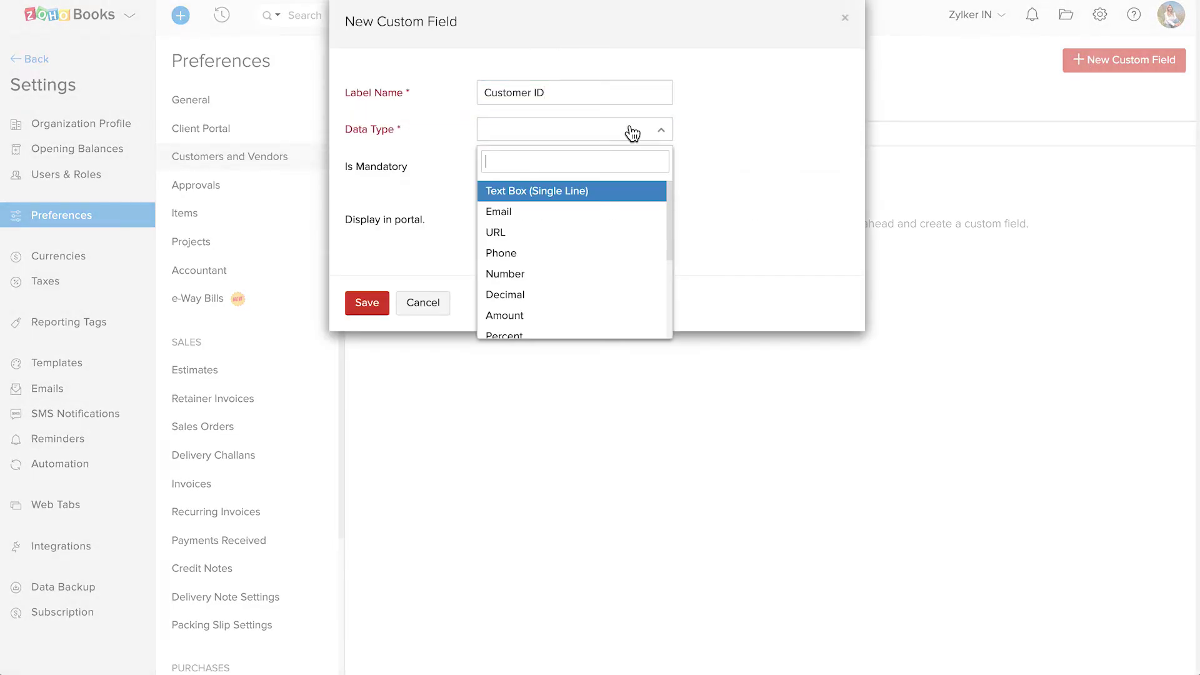
click(584, 190)
click(560, 169)
text(Format: CX001)
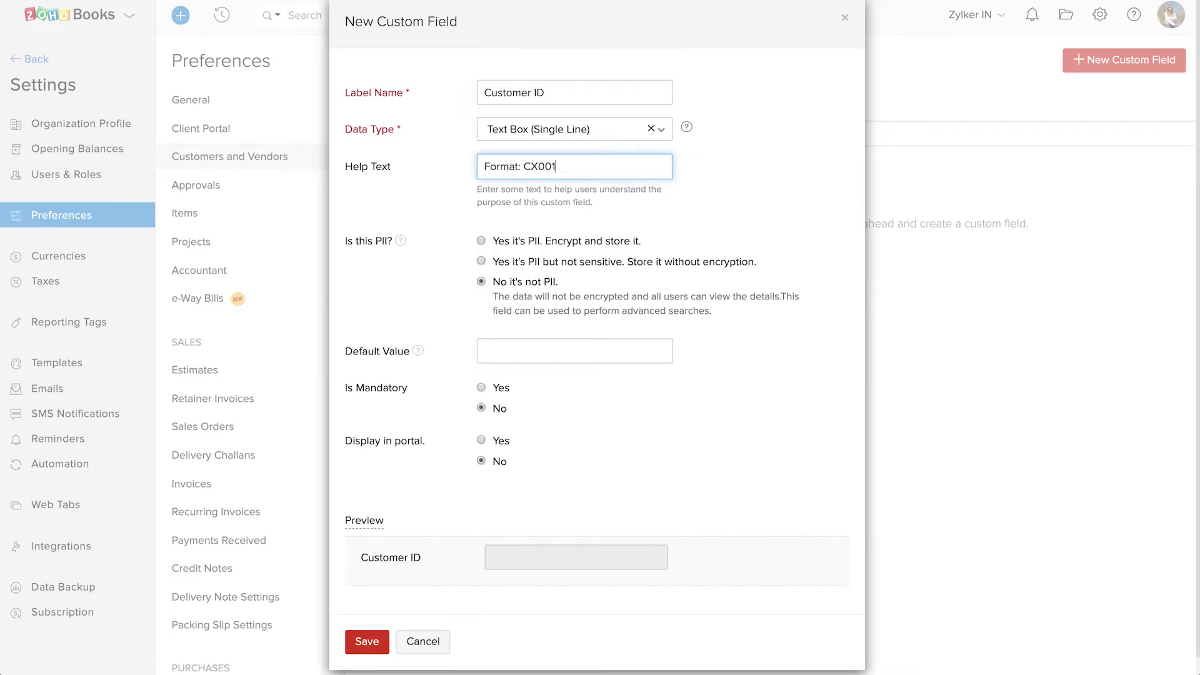
click(481, 388)
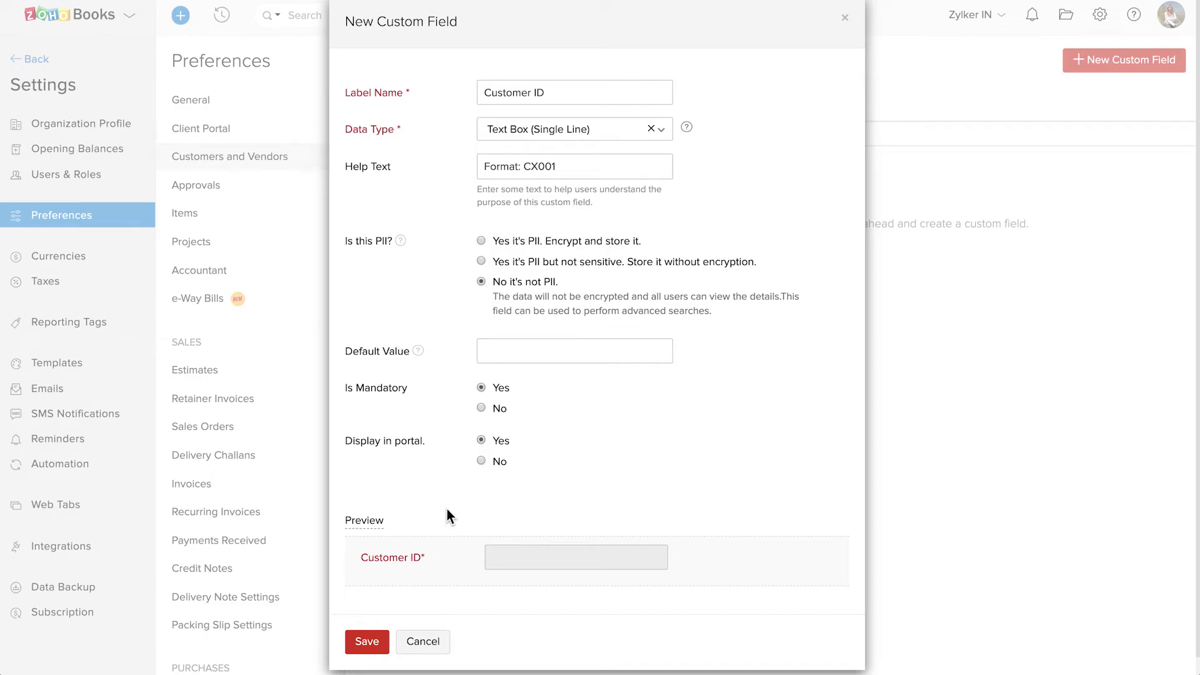
scroll(447, 516, down, 1)
click(369, 624)
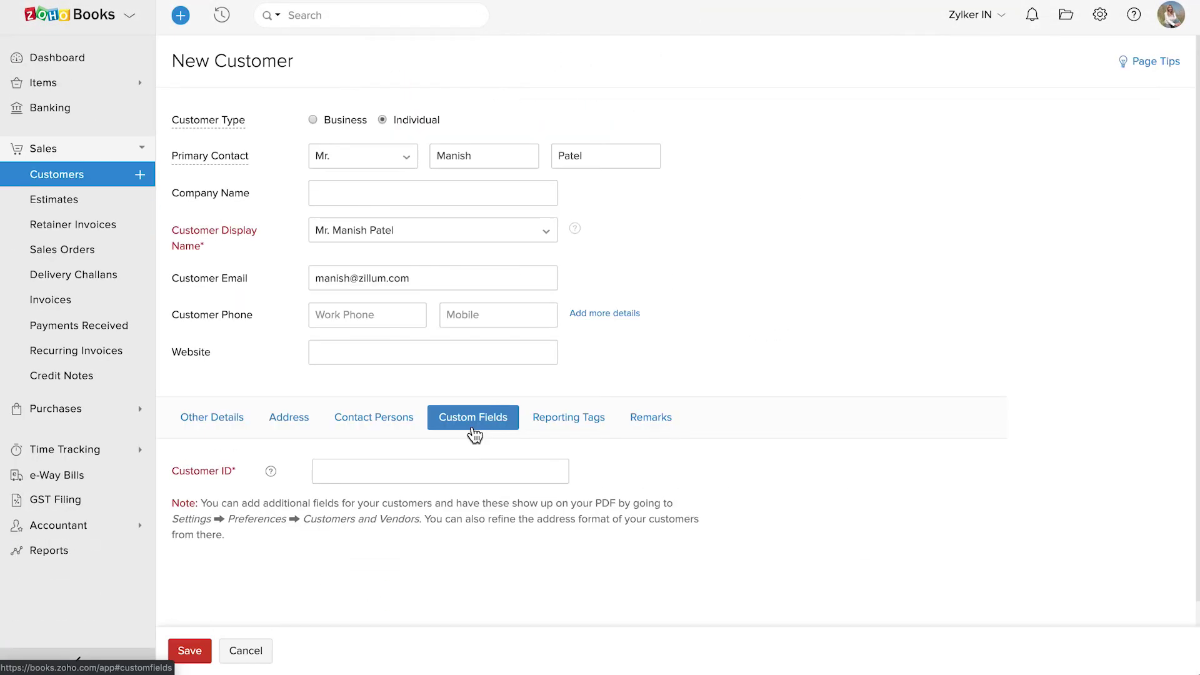
Fill in the Customer ID field, confirm no reporting tags exist, and show the Remarks section
click(410, 473)
text(CA001)
click(568, 417)
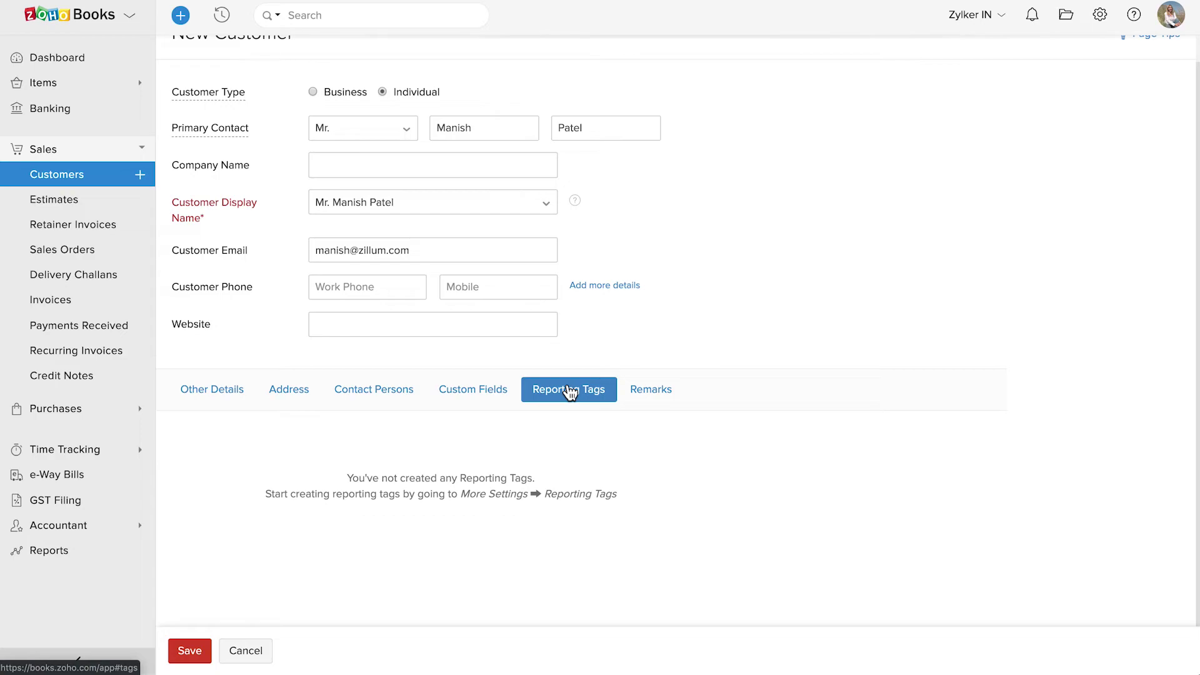
click(1102, 15)
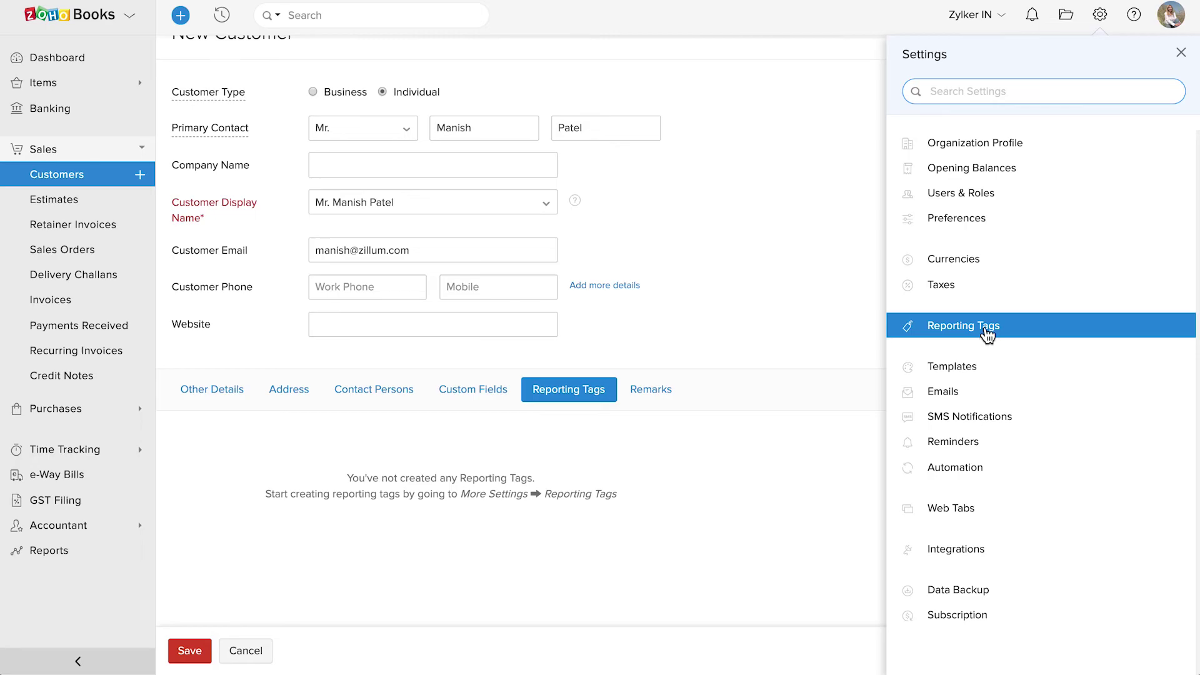
click(647, 391)
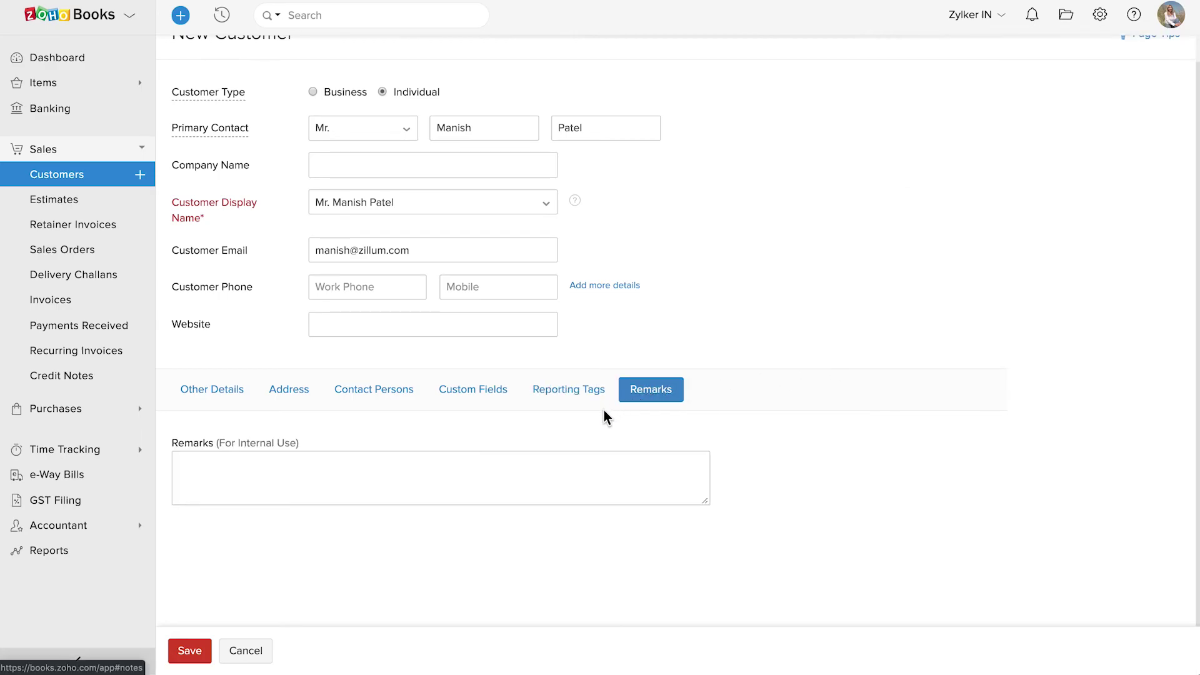
Enter the internal remark 'always talk to his contact person.'
click(460, 471)
text(always talk to his contact person)
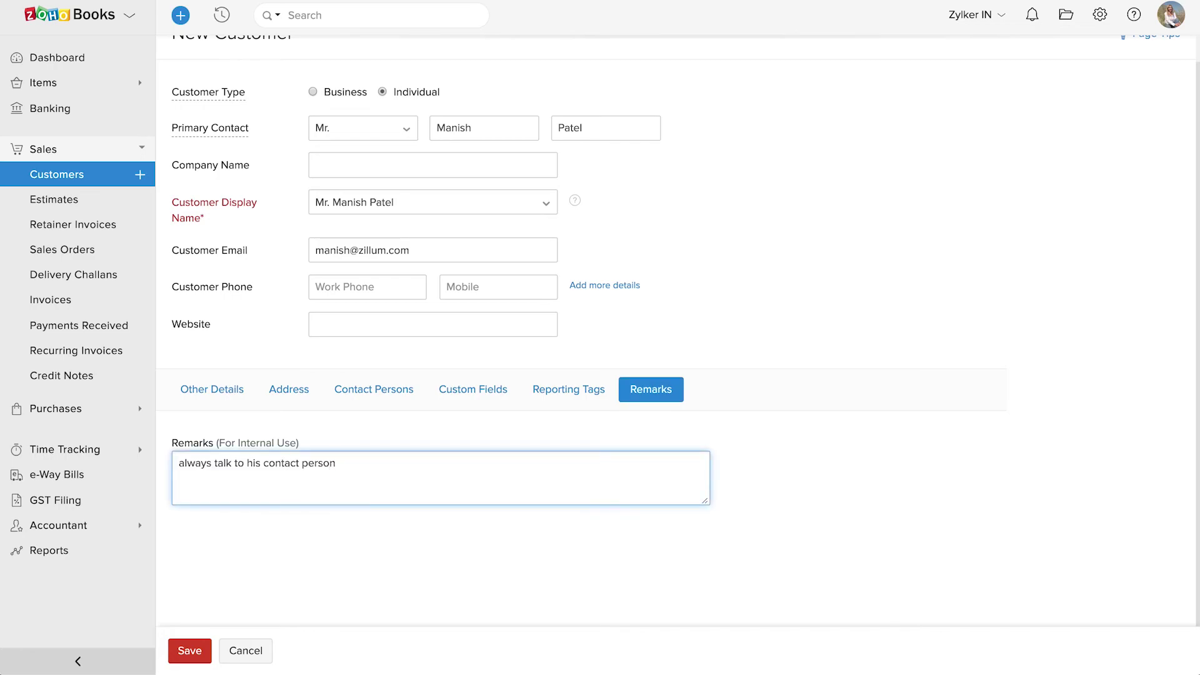
text(.)
click(458, 518)
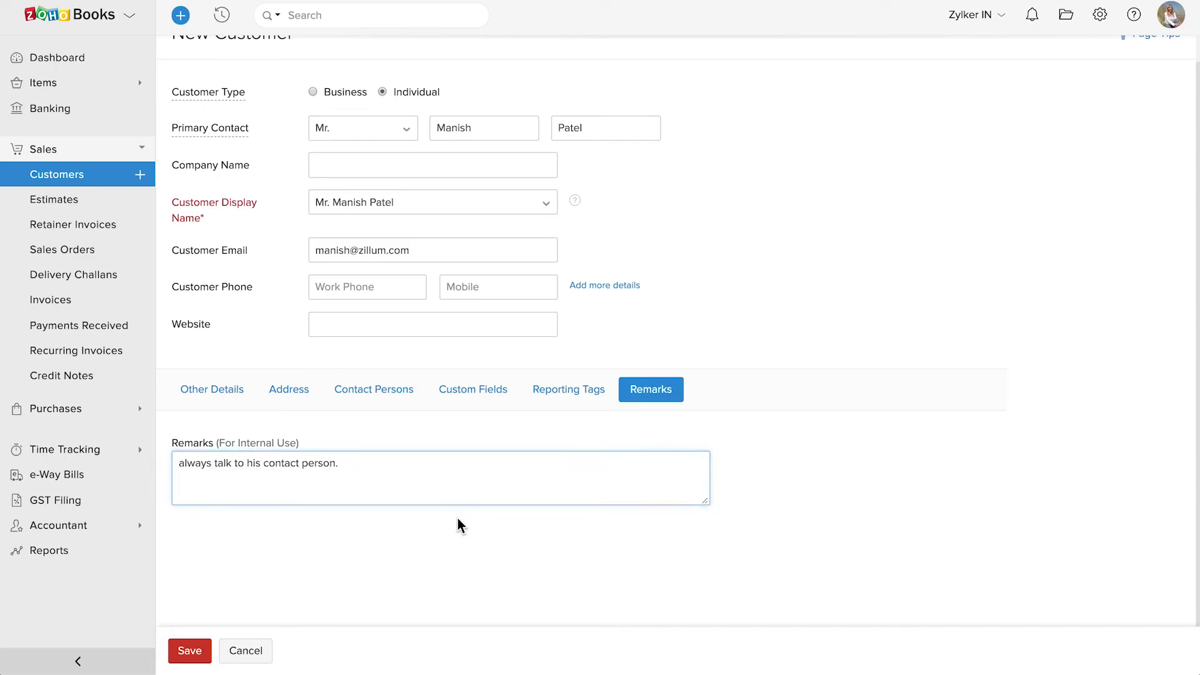
Save the new individual customer from the New Customer form
click(193, 650)
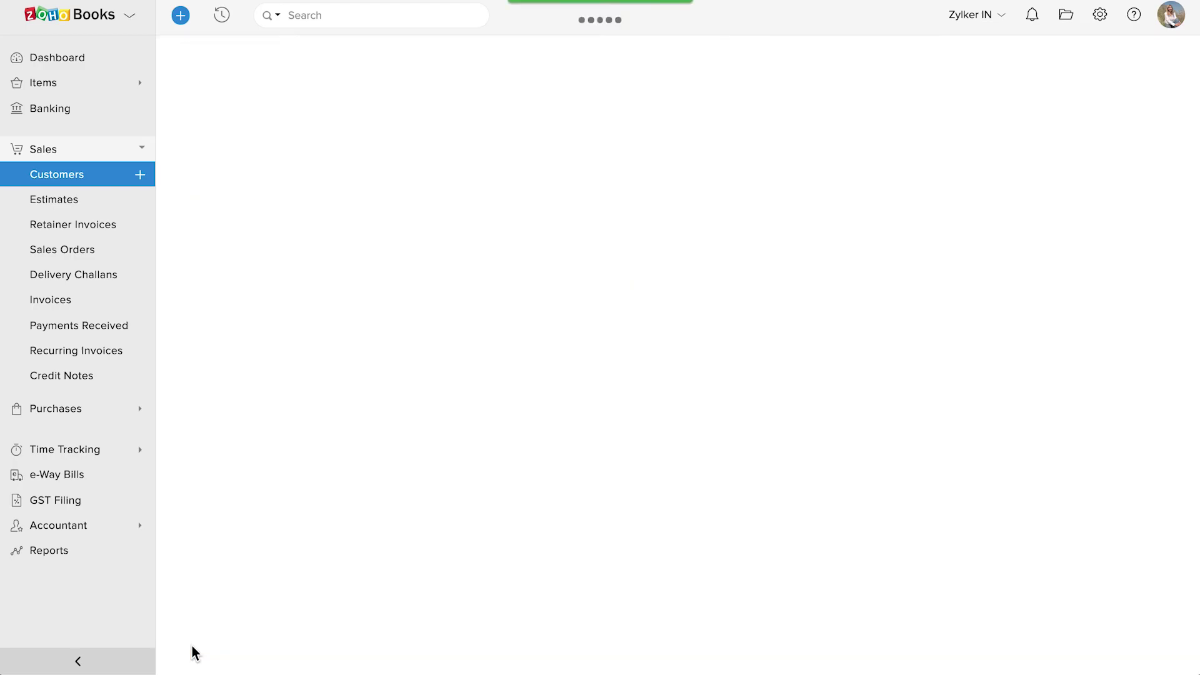